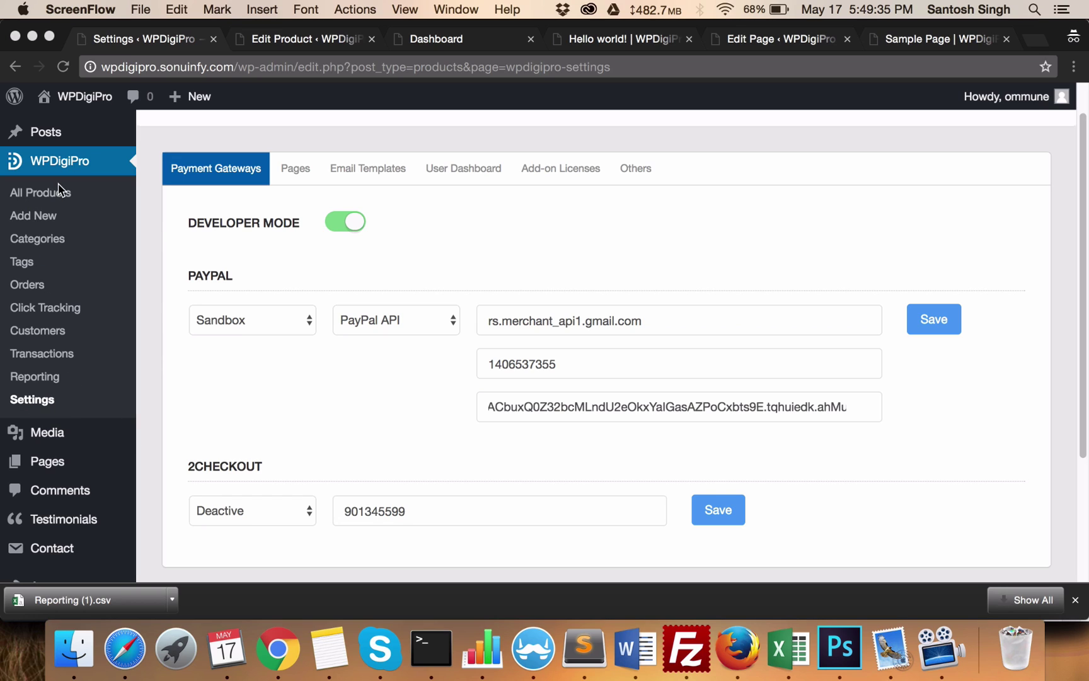
- Review the Pages settings' successful and failed payment redirect URLs and custom slug field
click(429, 245)
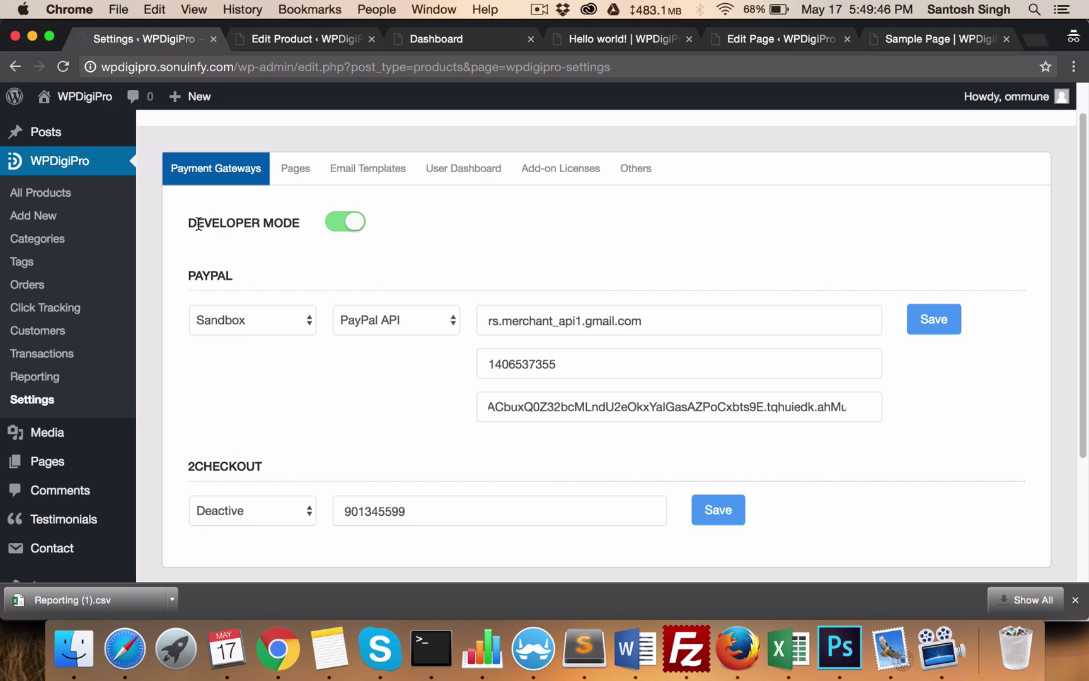
drag(189, 224, 295, 224)
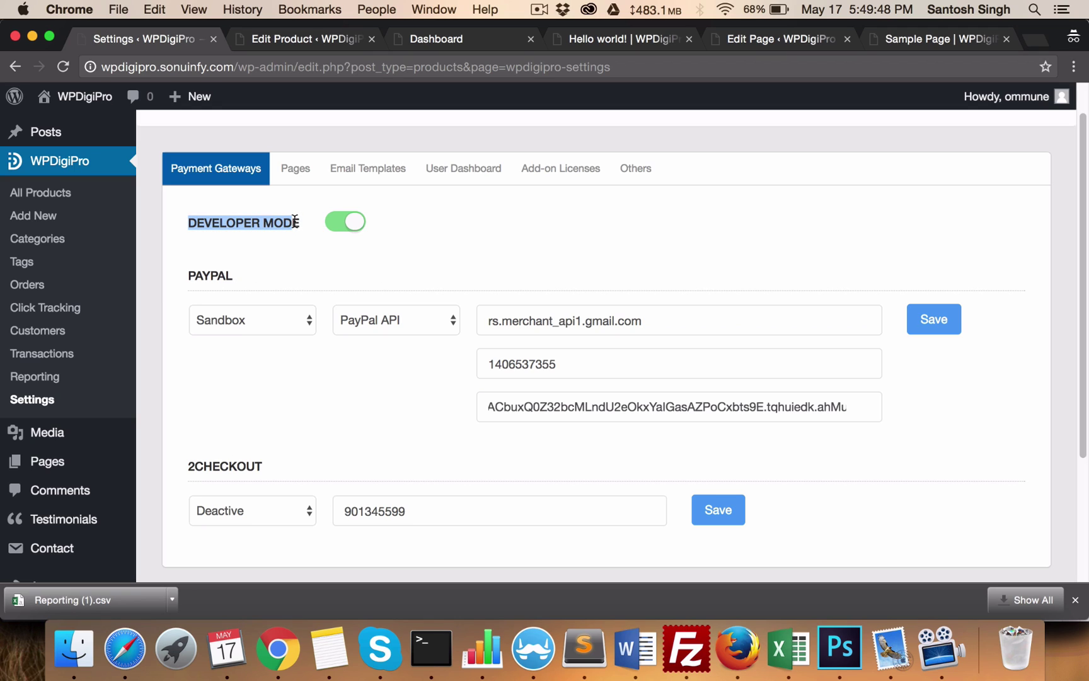
click(296, 177)
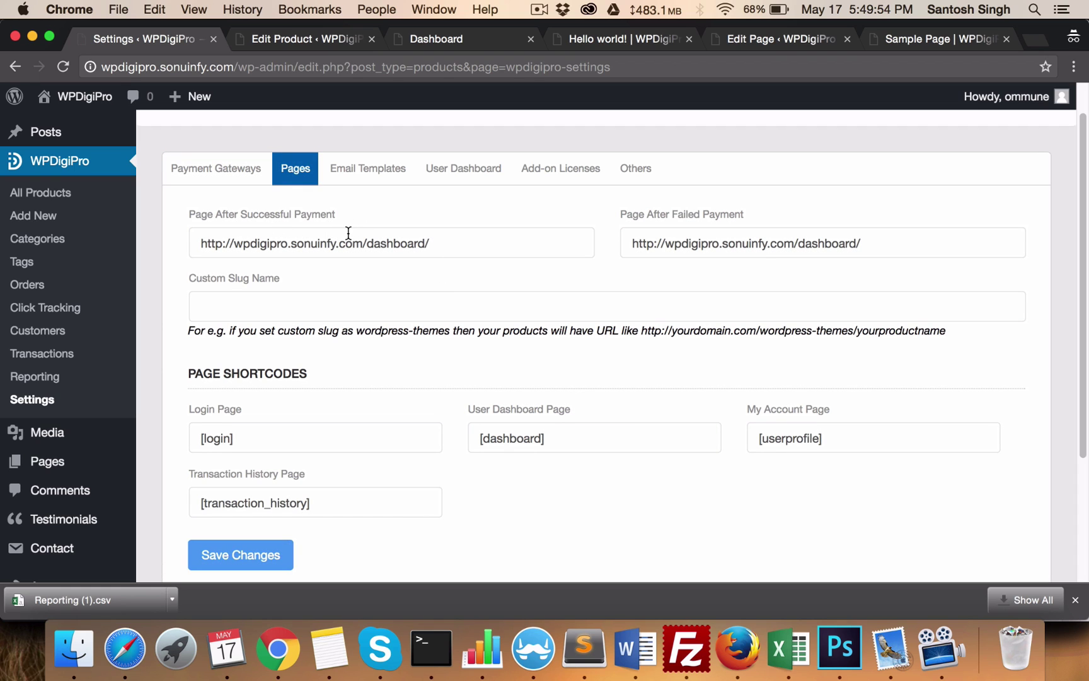
drag(438, 243, 204, 242)
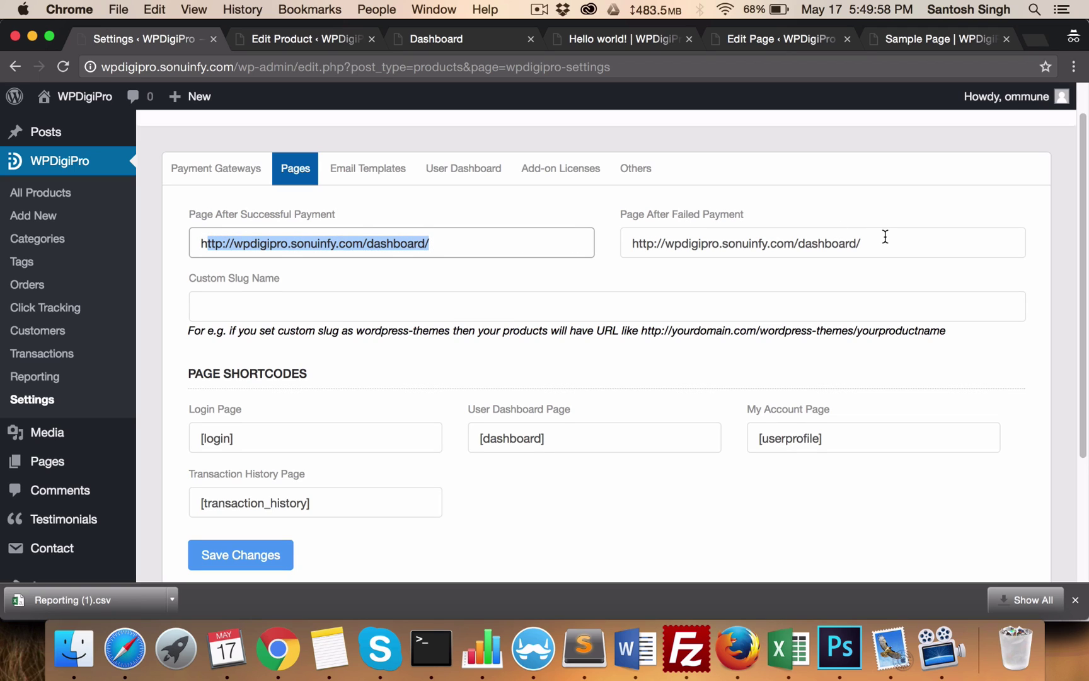
drag(882, 240, 621, 241)
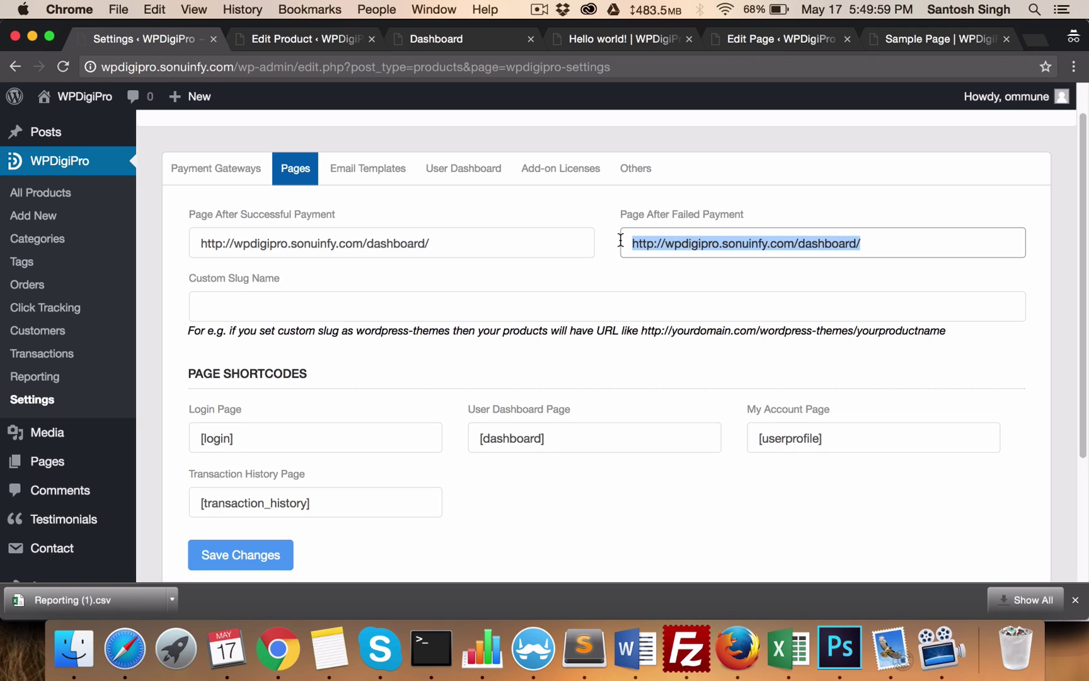
click(284, 308)
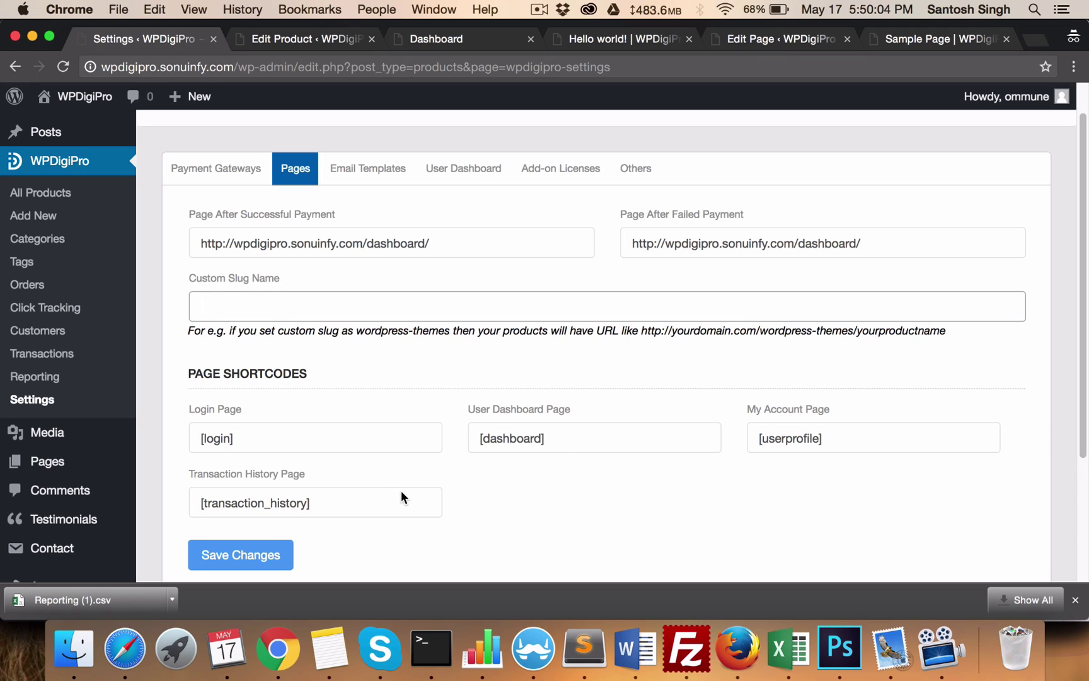
- Load the Admin Email For New Order template and check its available shortcodes
click(360, 172)
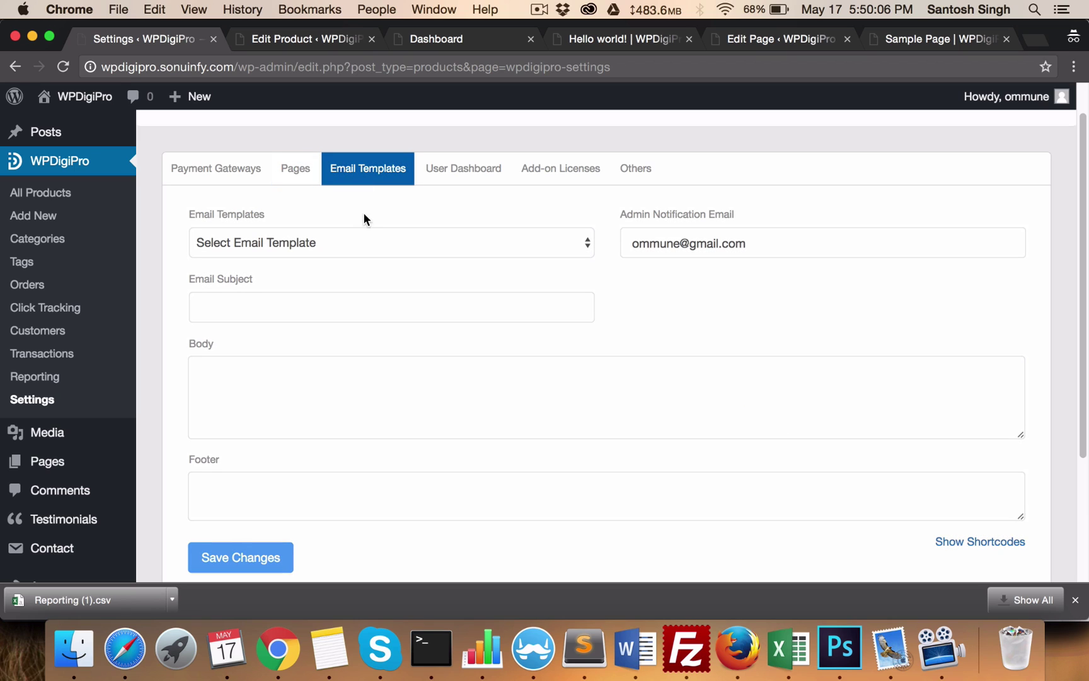
click(362, 239)
click(349, 257)
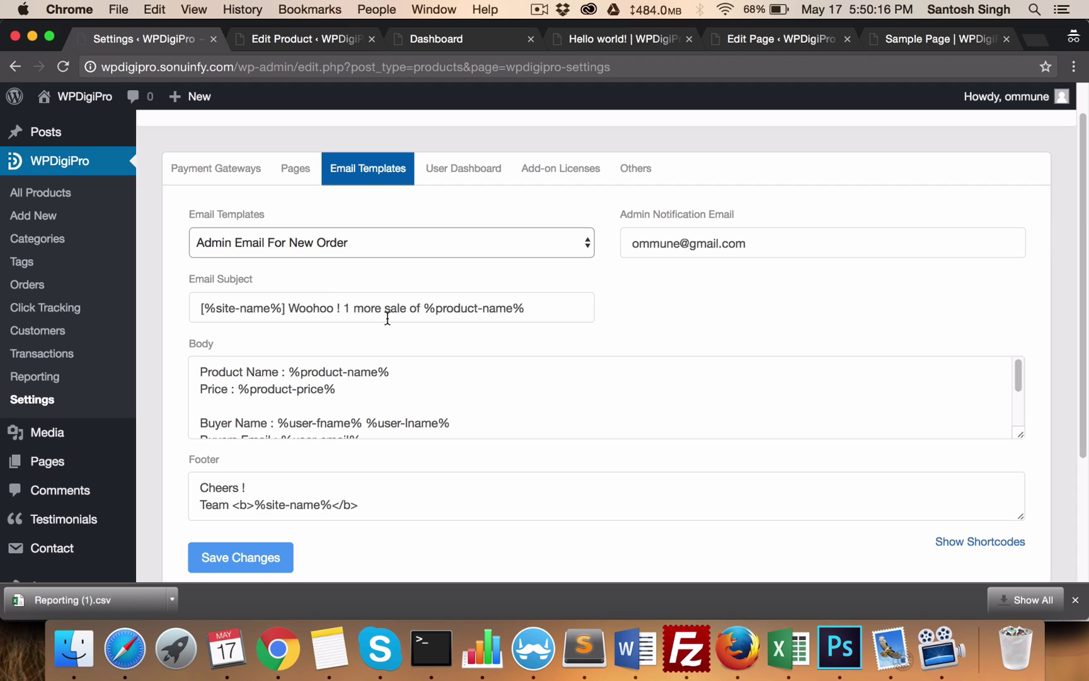
scroll(422, 321, down, 1)
scroll(423, 324, down, 3)
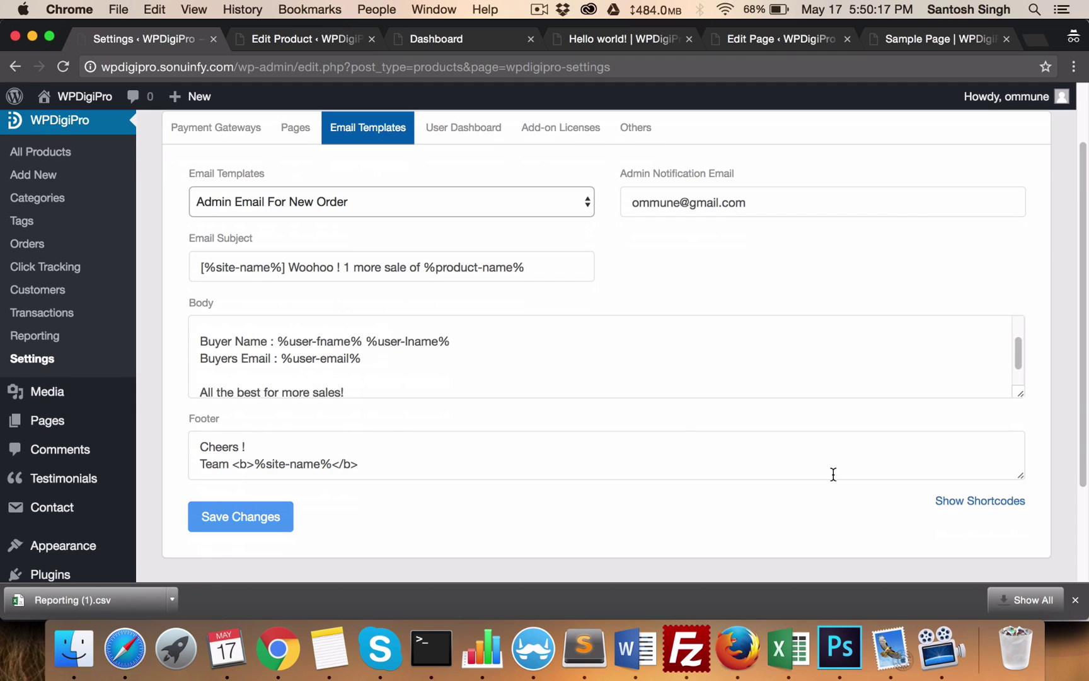
click(974, 504)
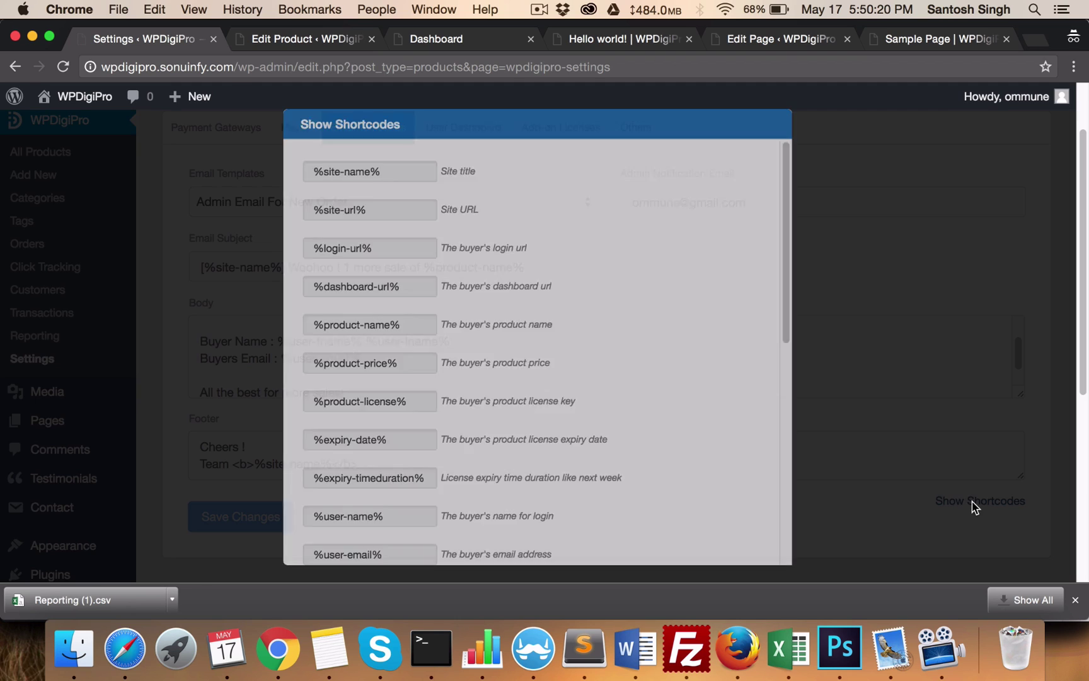
key(Escape)
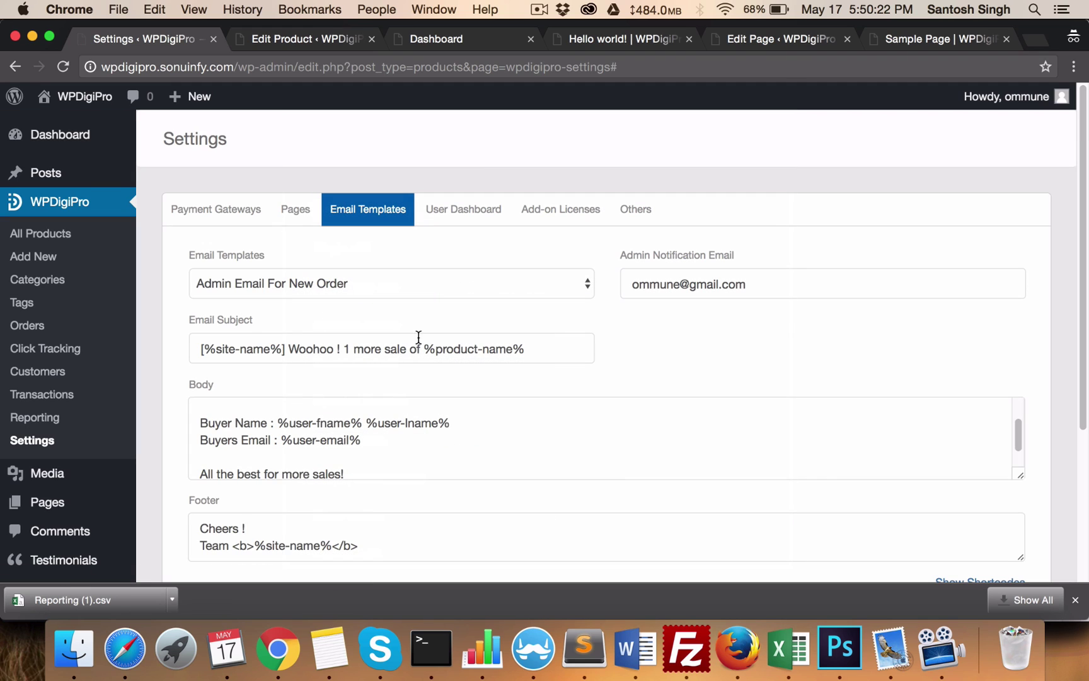
click(452, 429)
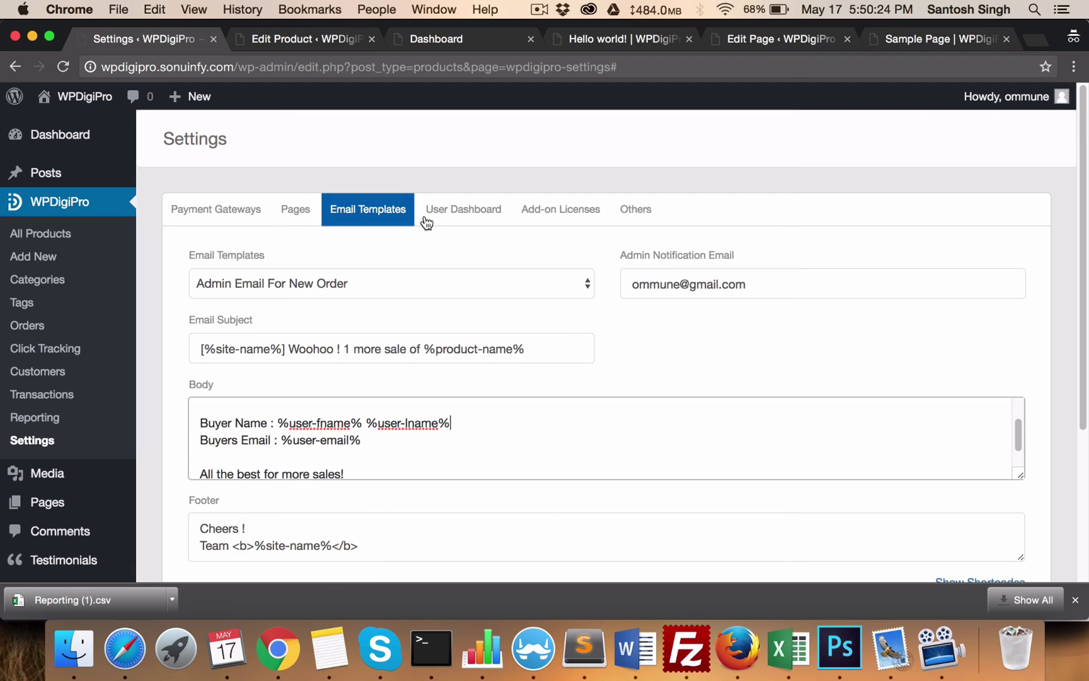
- Review the User Dashboard settings and move the customer Dashboard page to second place
click(449, 214)
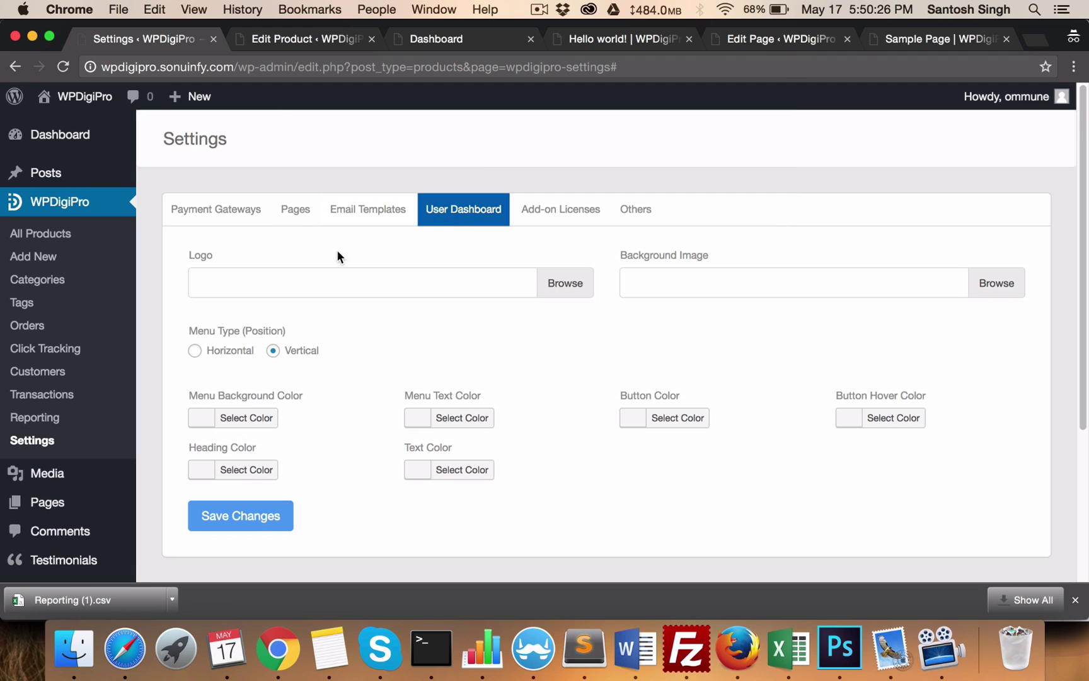
click(421, 41)
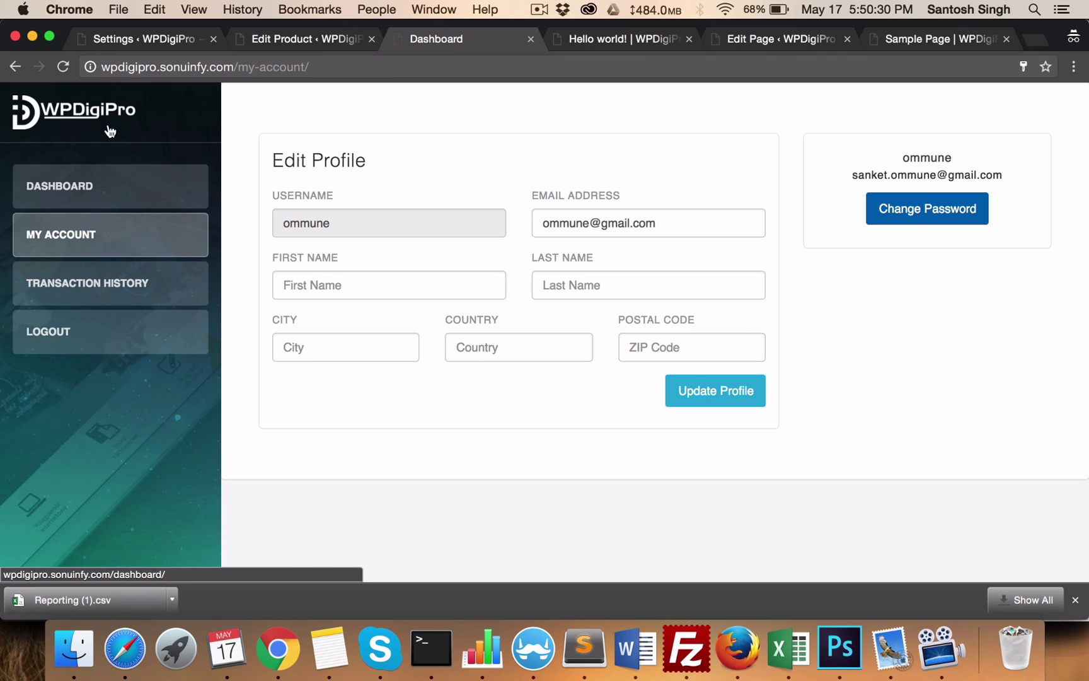
click(280, 41)
click(199, 39)
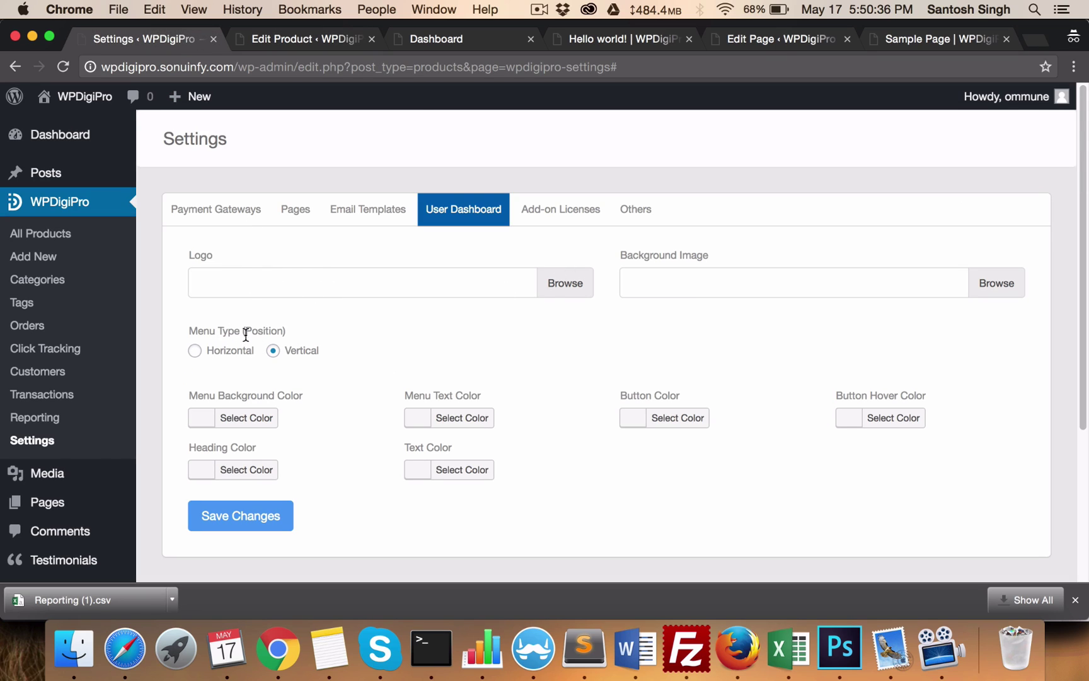
drag(433, 42, 296, 43)
click(125, 42)
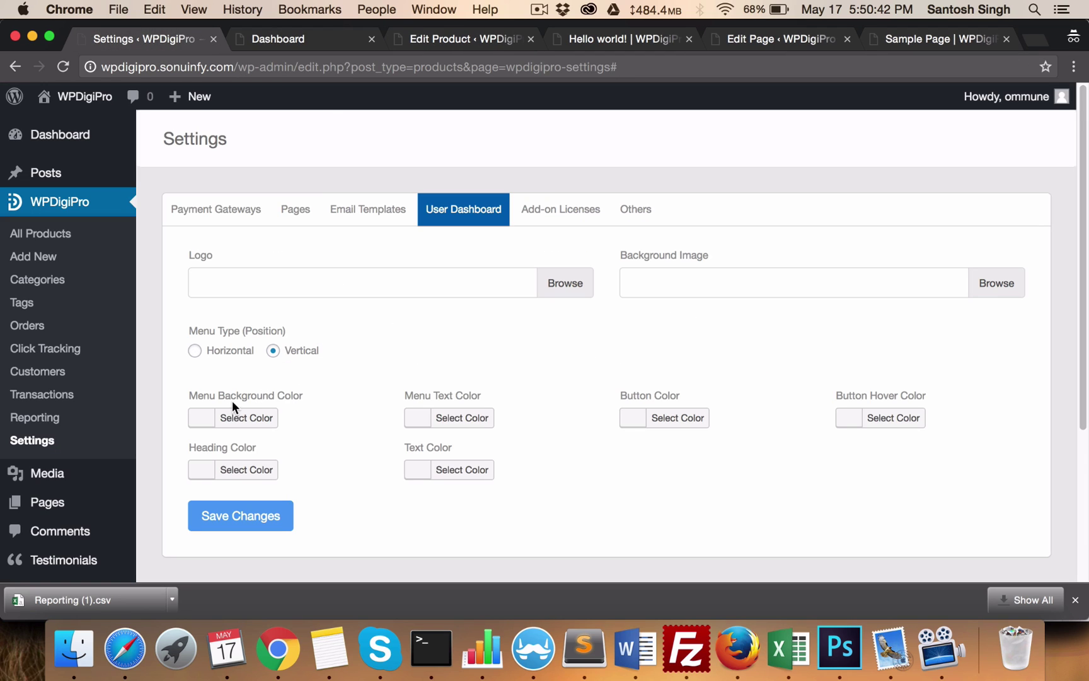
click(292, 41)
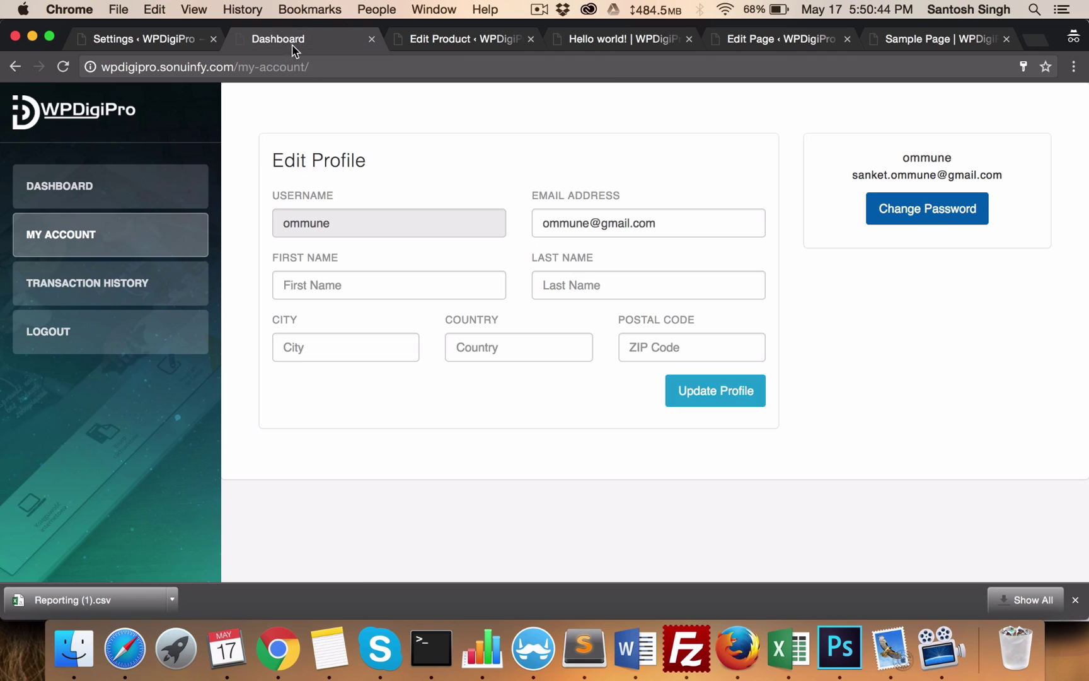
click(156, 42)
- Review the Add-on Licenses settings, then the Others licence, currency and checkout text settings
click(558, 214)
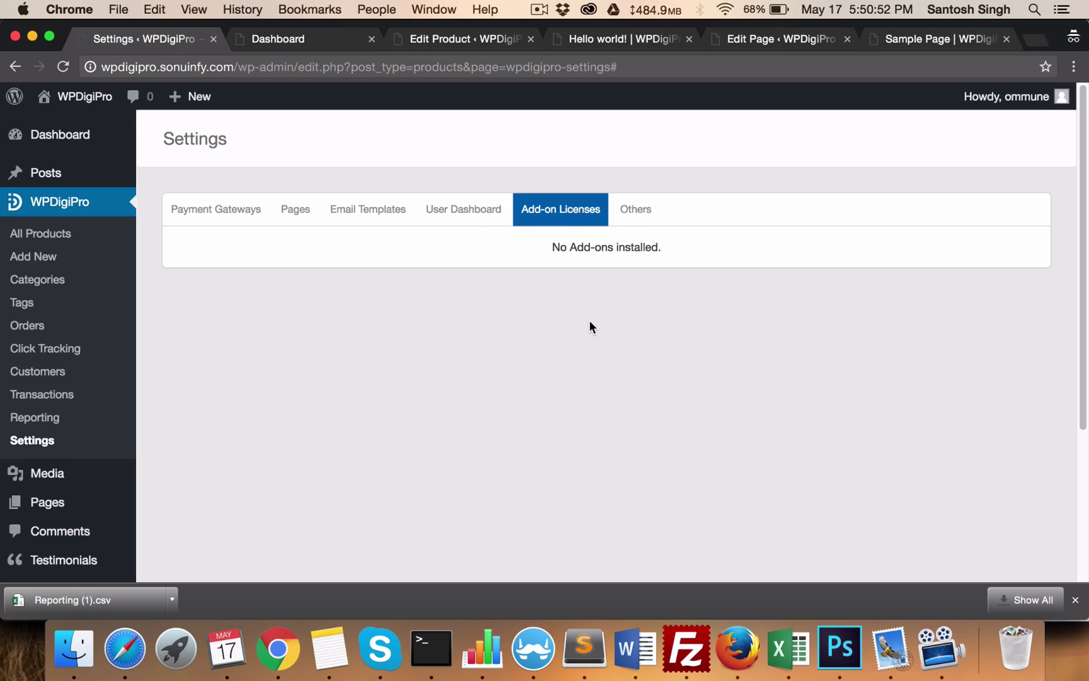
click(635, 218)
scroll(632, 213, down, 2)
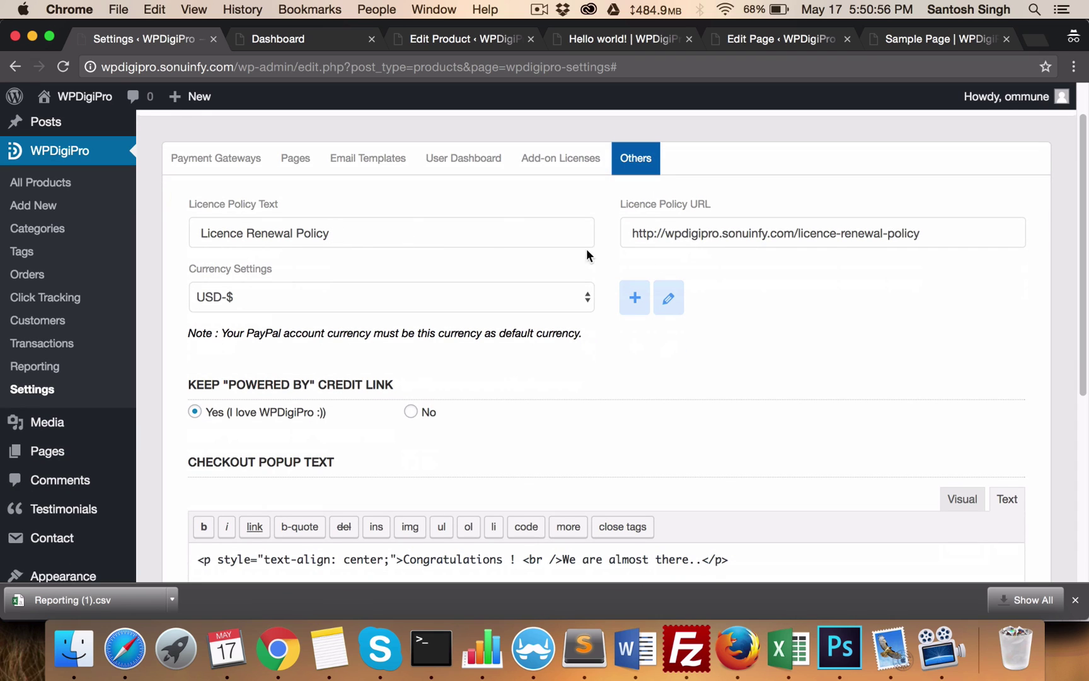
scroll(819, 240, down, 3)
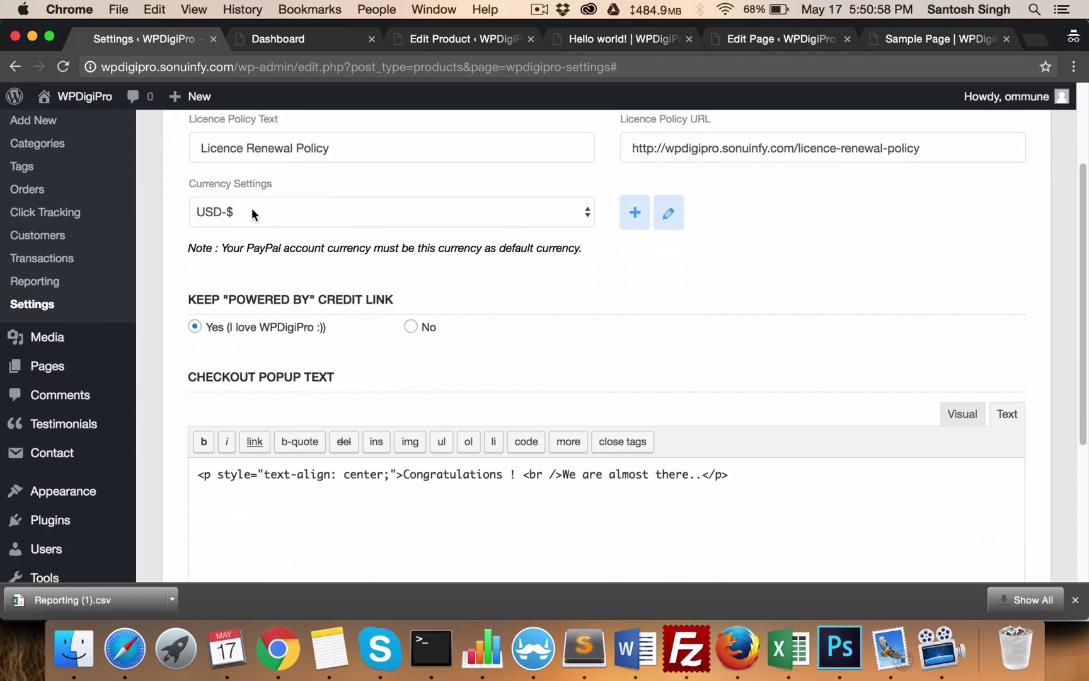
scroll(252, 207, up, 5)
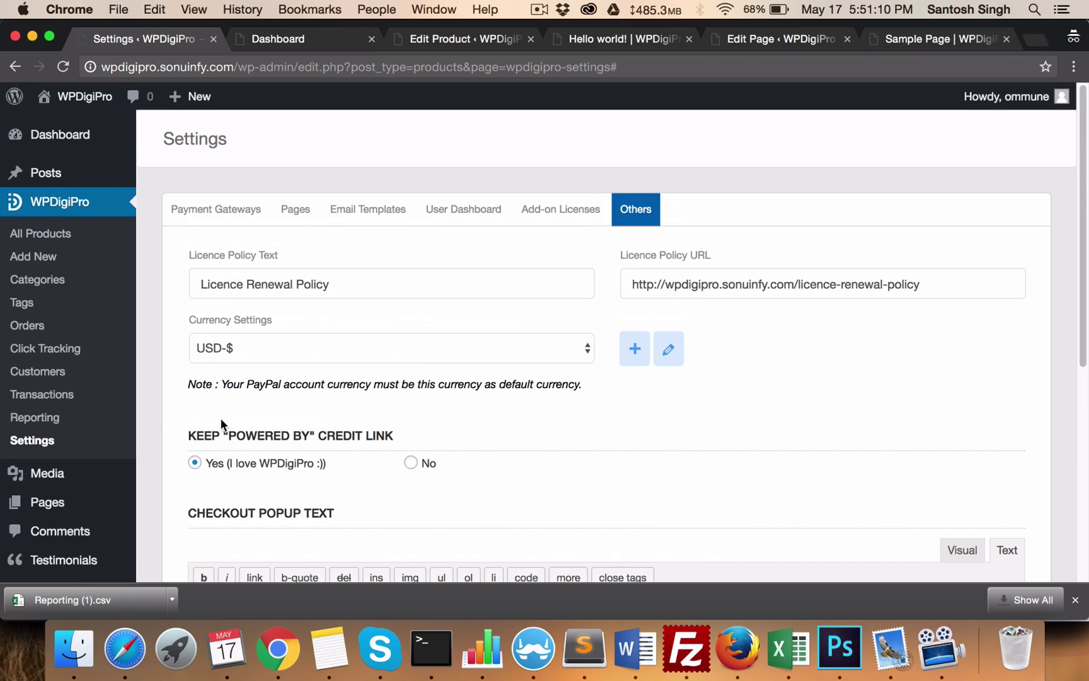
- Review the sales charts in WPDigiPro Reporting
click(47, 418)
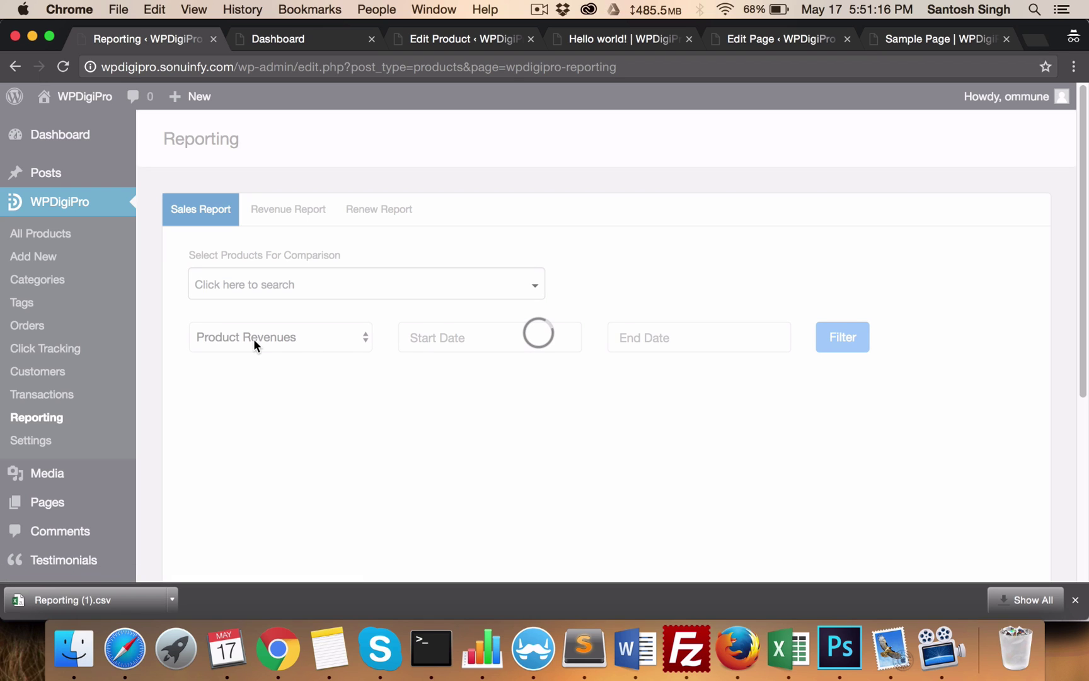
scroll(370, 348, down, 3)
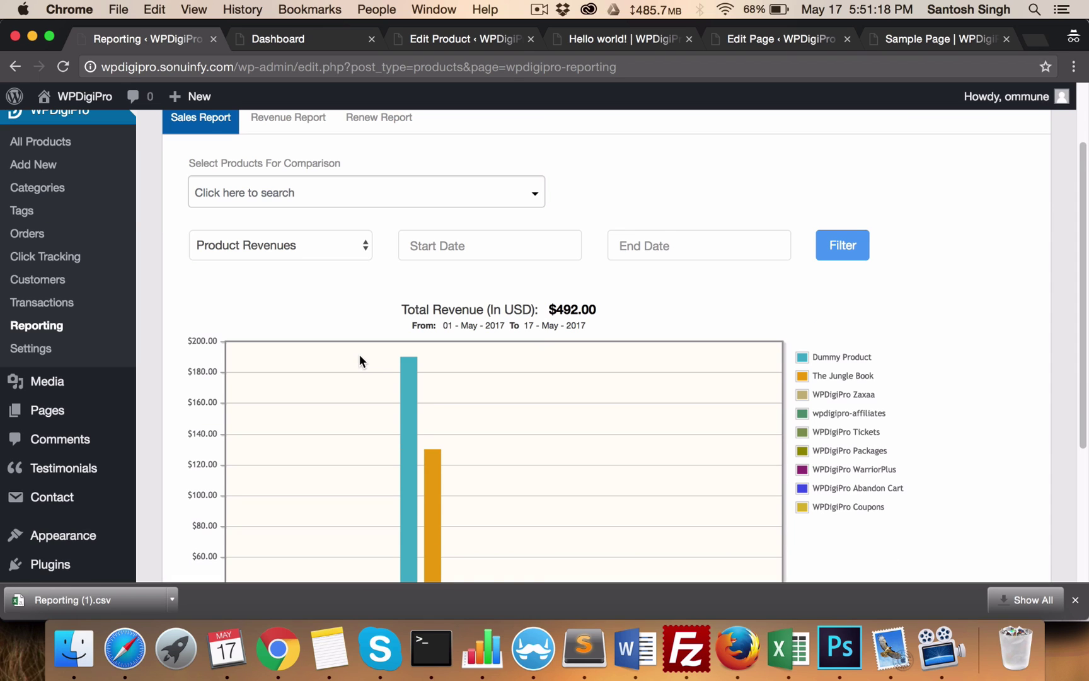
scroll(359, 361, down, 5)
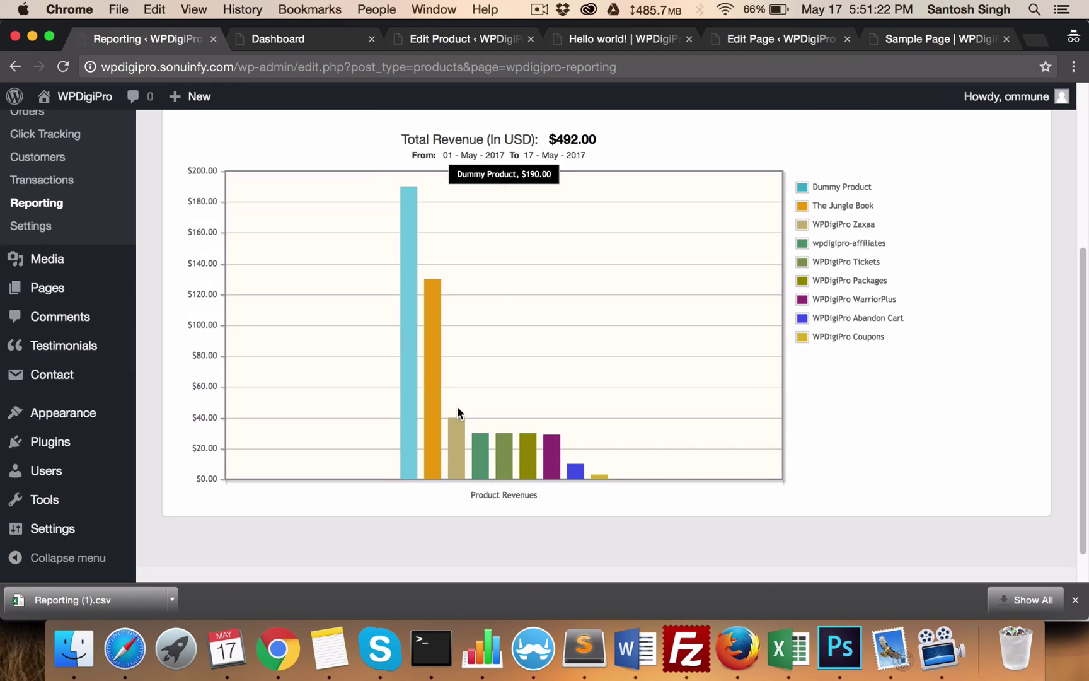
scroll(541, 422, up, 5)
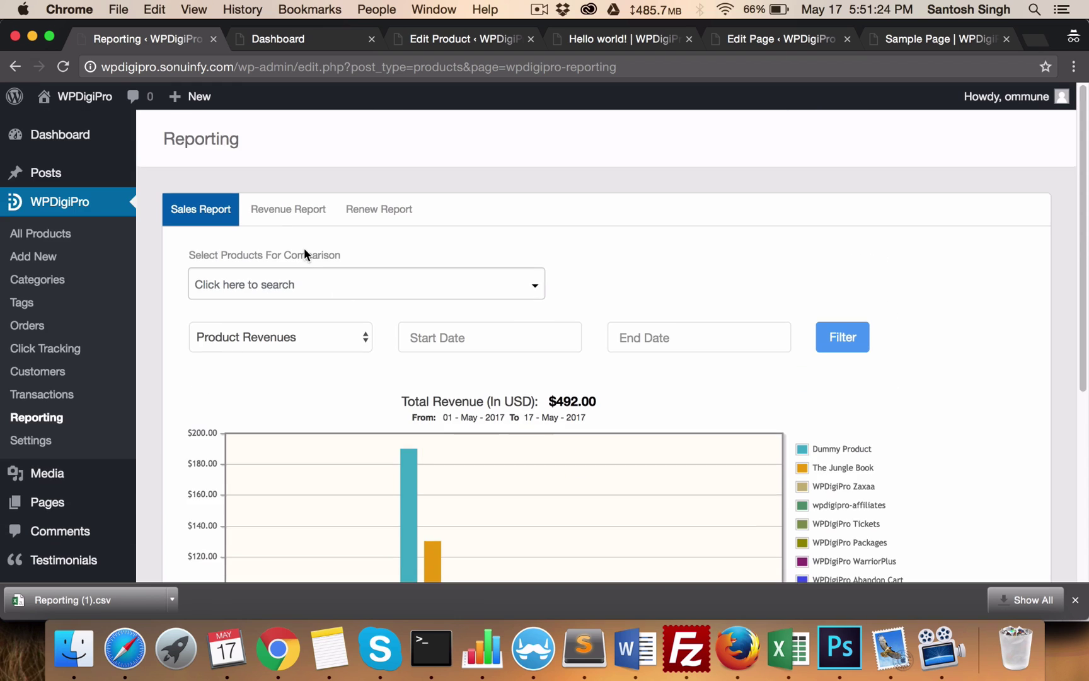
- View the Revenue Report and the empty Renew Report, then go to Transaction History
click(281, 212)
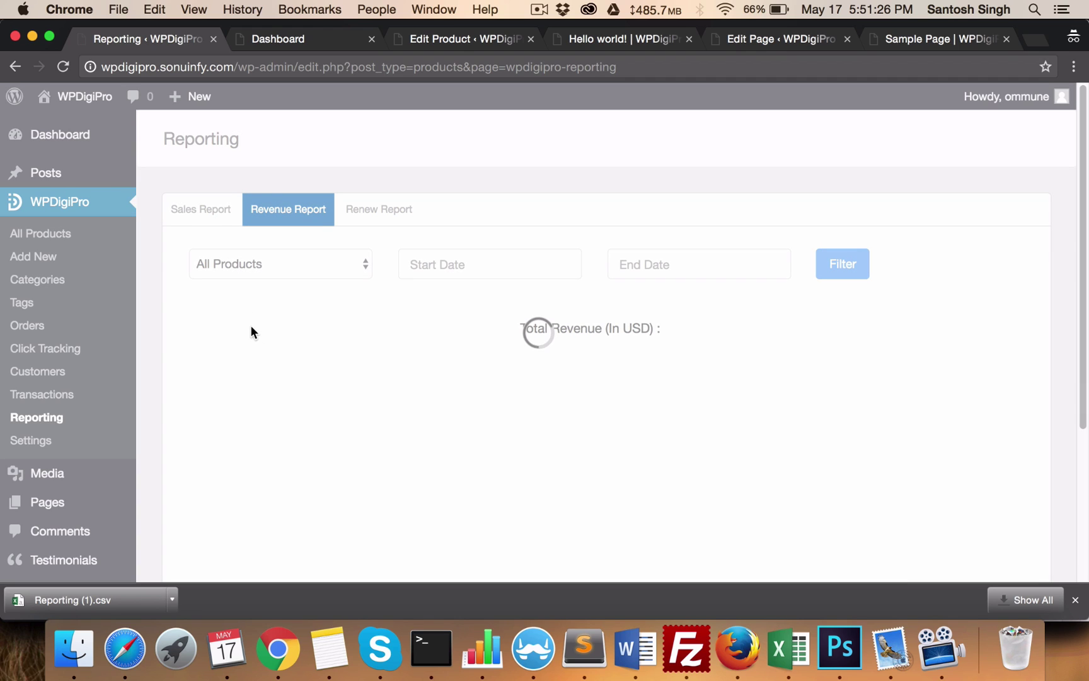
scroll(671, 469, down, 3)
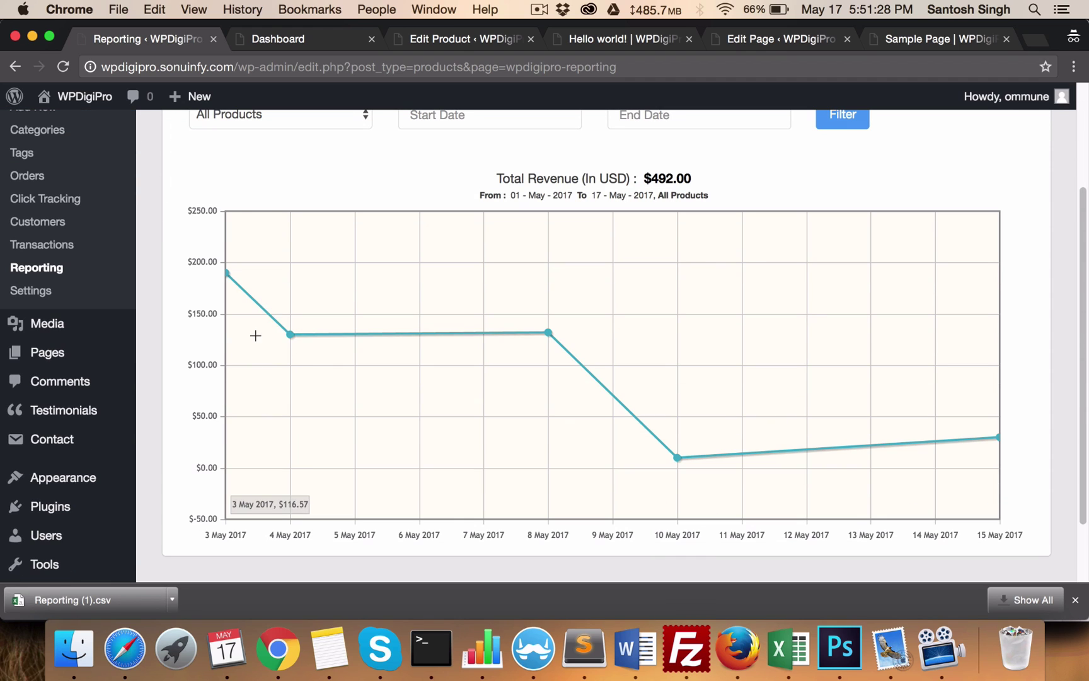
scroll(1025, 425, up, 3)
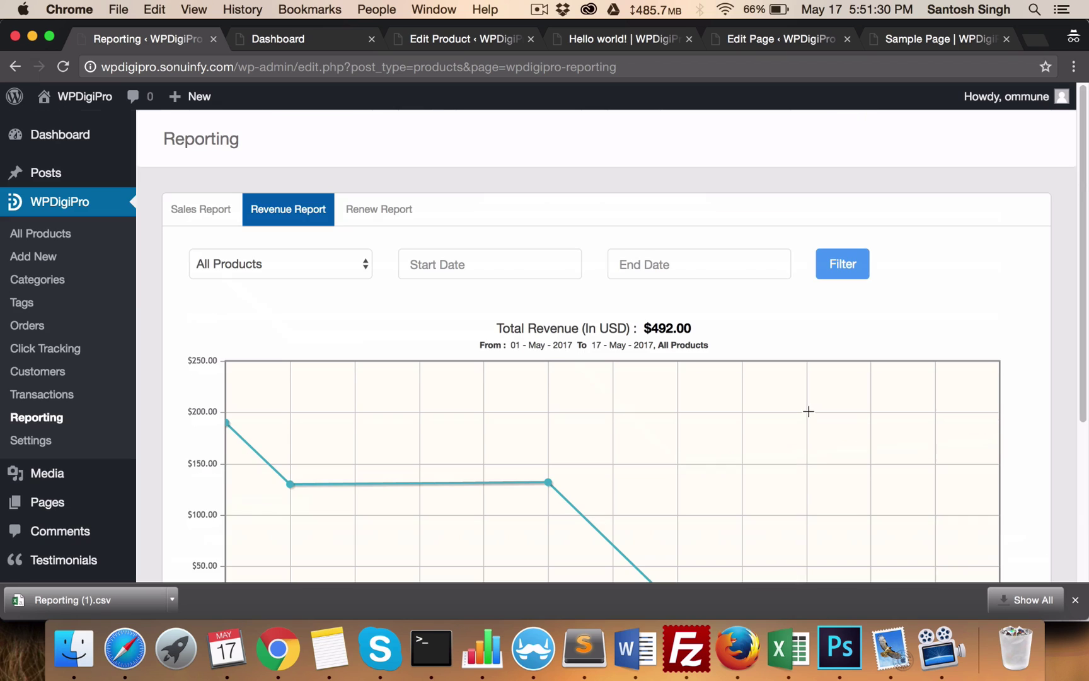
click(377, 210)
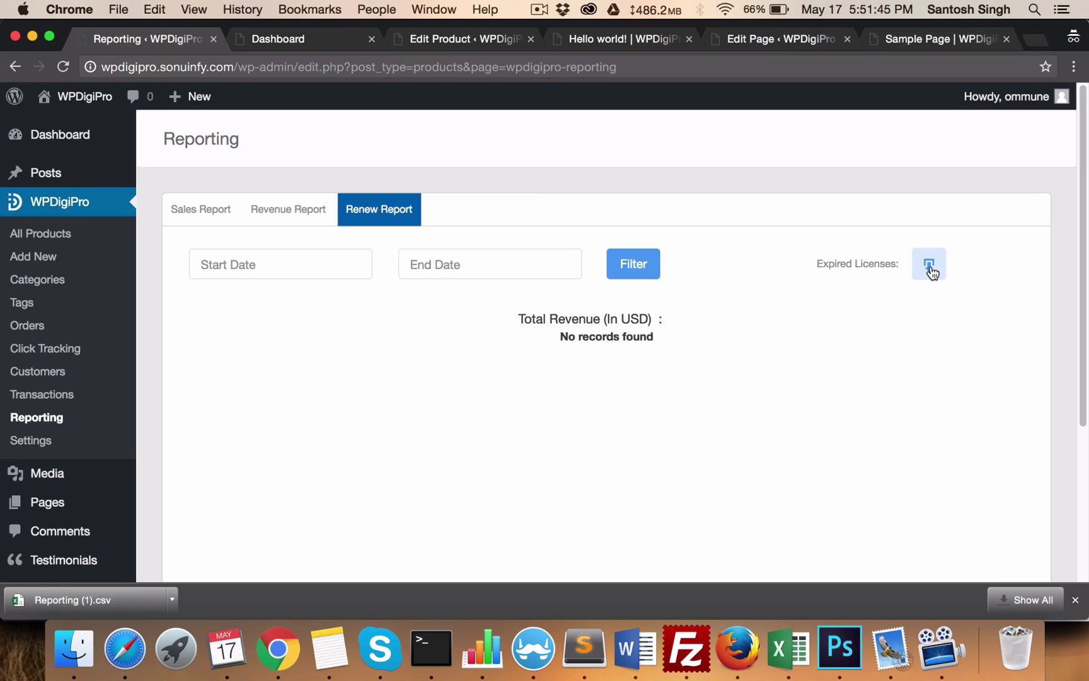
click(45, 394)
- Browse the WPDigiPro Transaction History list
click(74, 394)
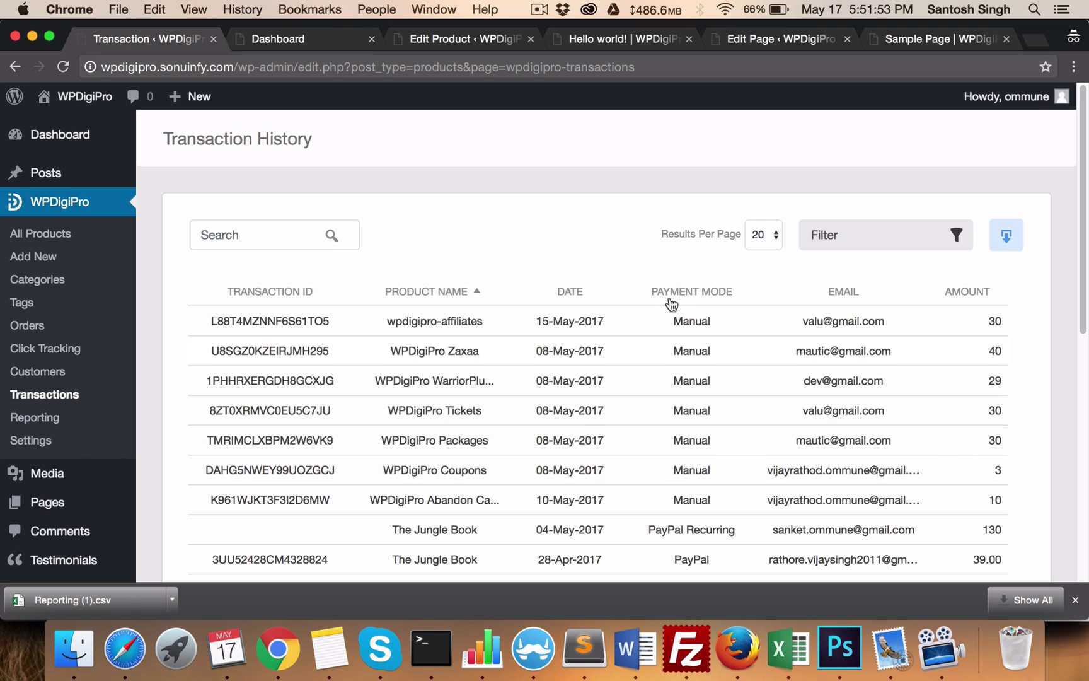
scroll(679, 307, down, 1)
scroll(678, 303, down, 5)
scroll(675, 307, up, 5)
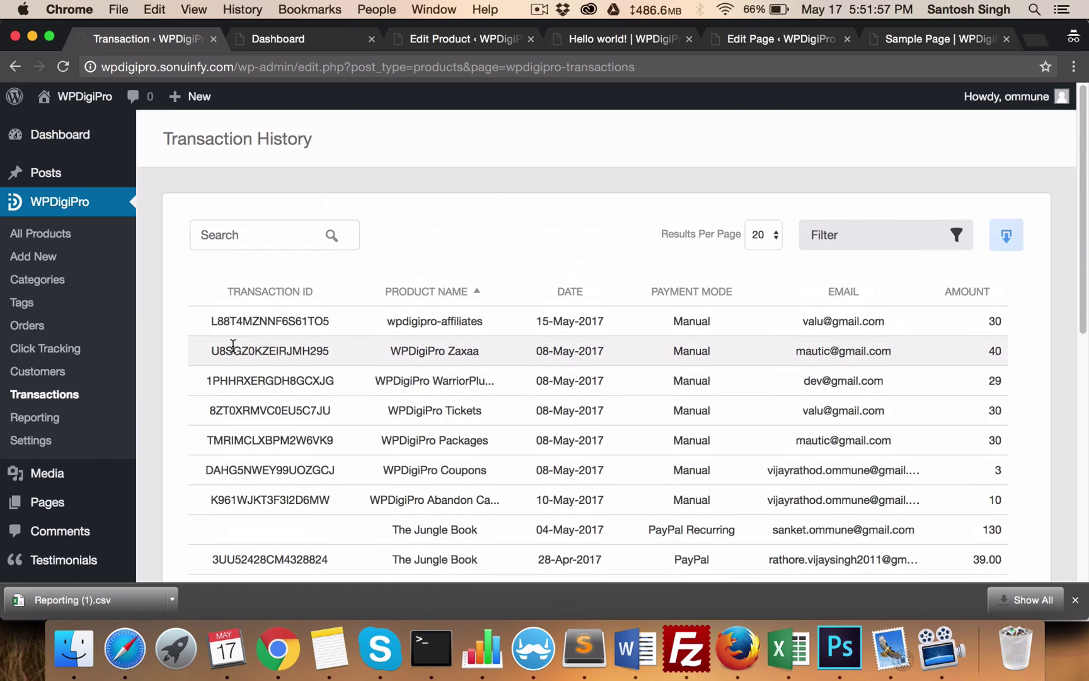
- Open the first customer's details and select their Packages licence key
click(56, 375)
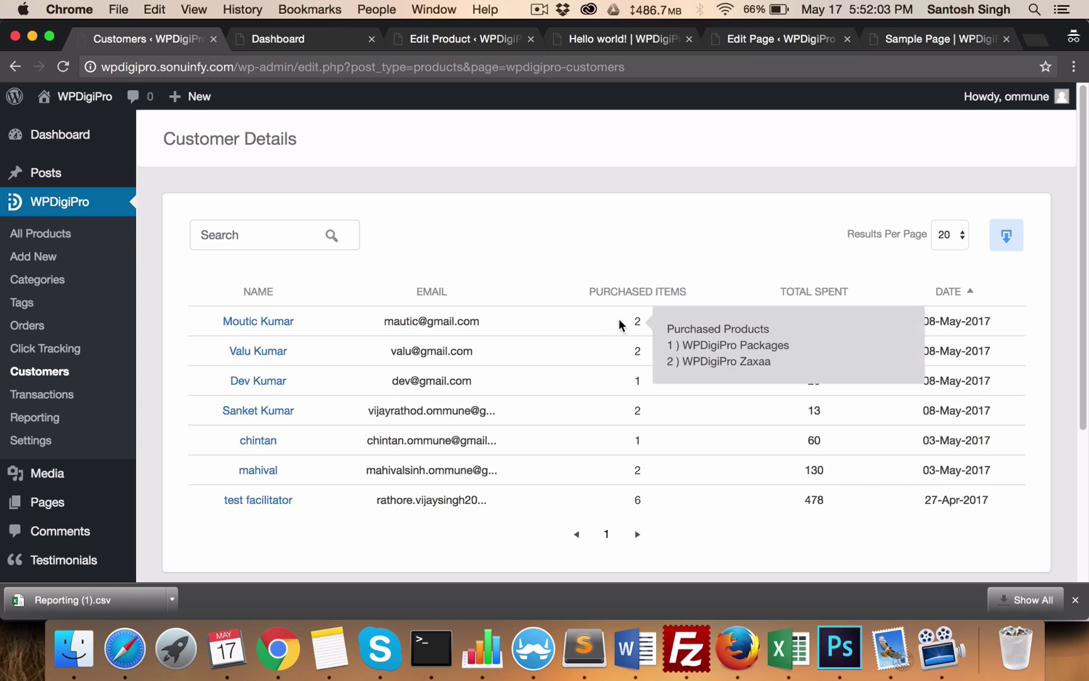
mouse_move(636, 317)
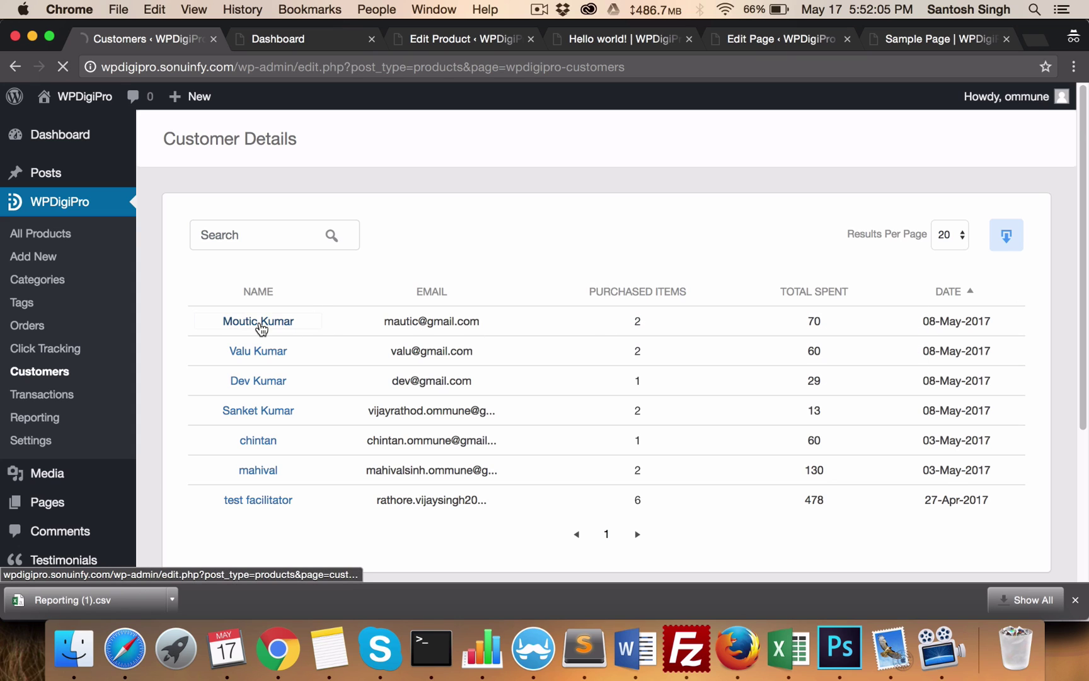
click(252, 321)
mouse_move(691, 351)
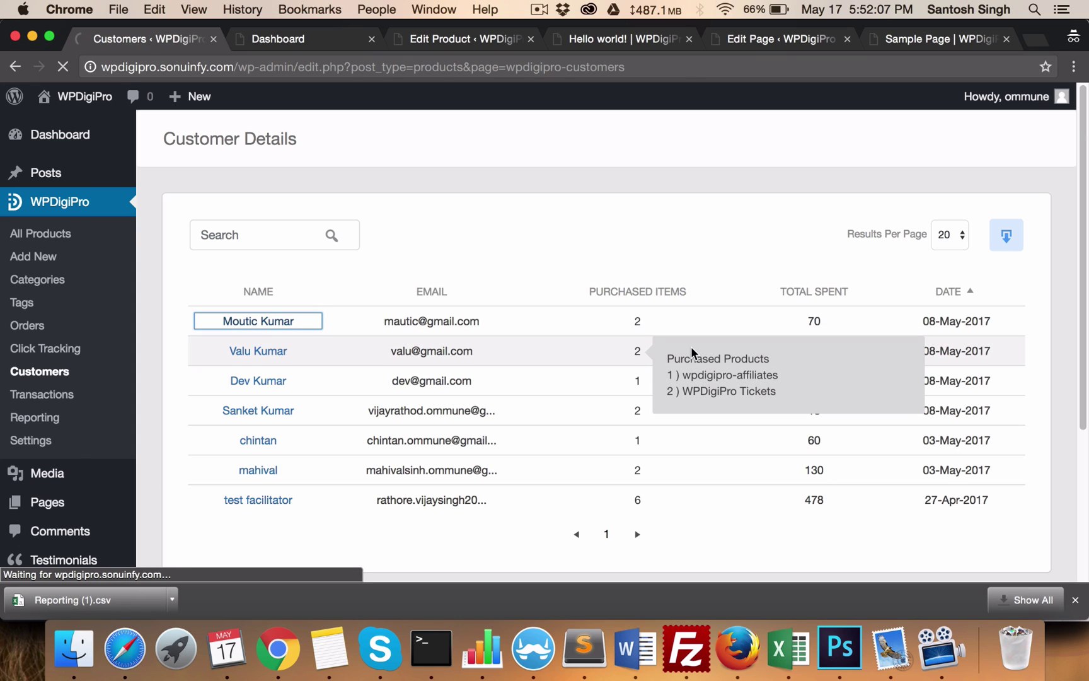
scroll(691, 346, down, 5)
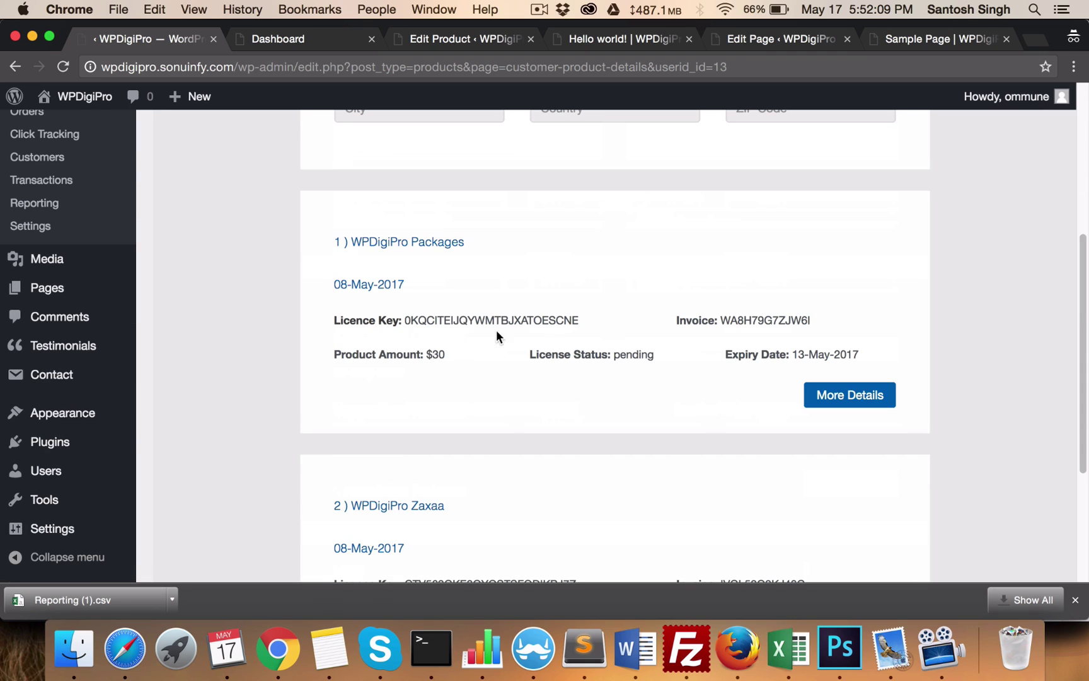
drag(452, 319, 447, 319)
double_click(446, 320)
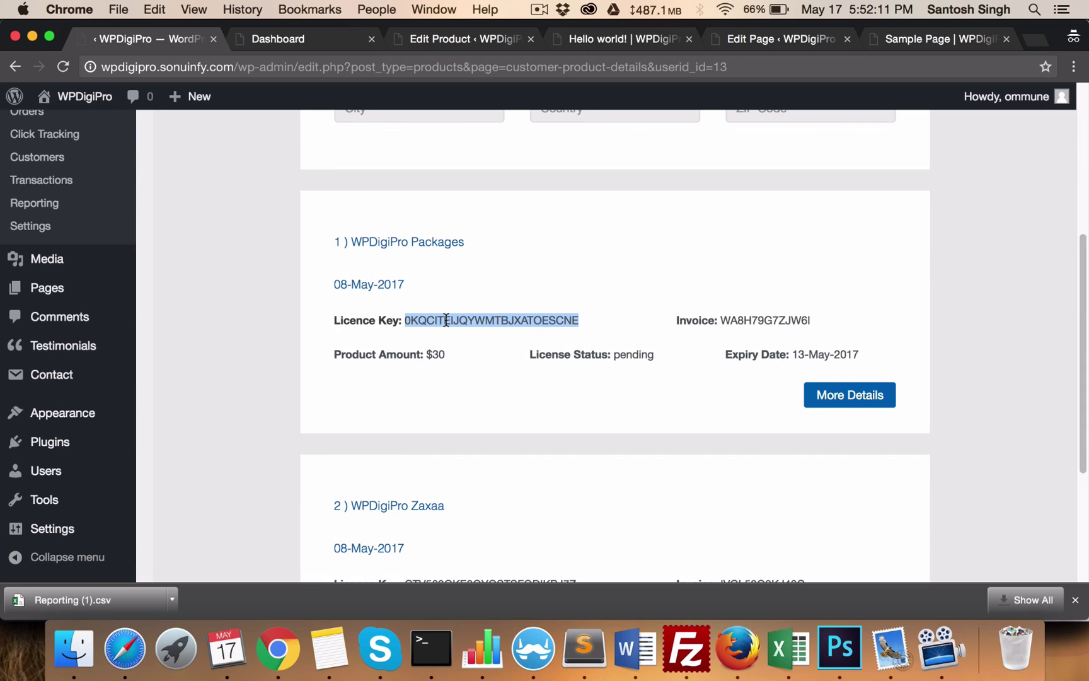
scroll(446, 320, up, 5)
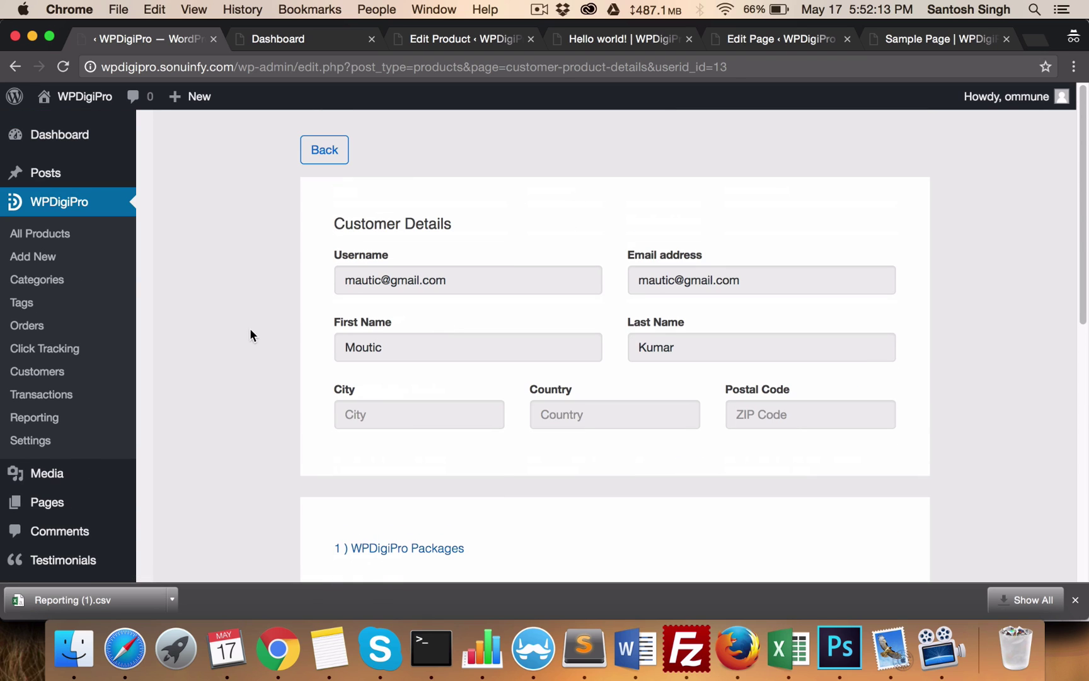
- Open Click Tracking and start a new campaign, then cancel it unsaved
click(61, 351)
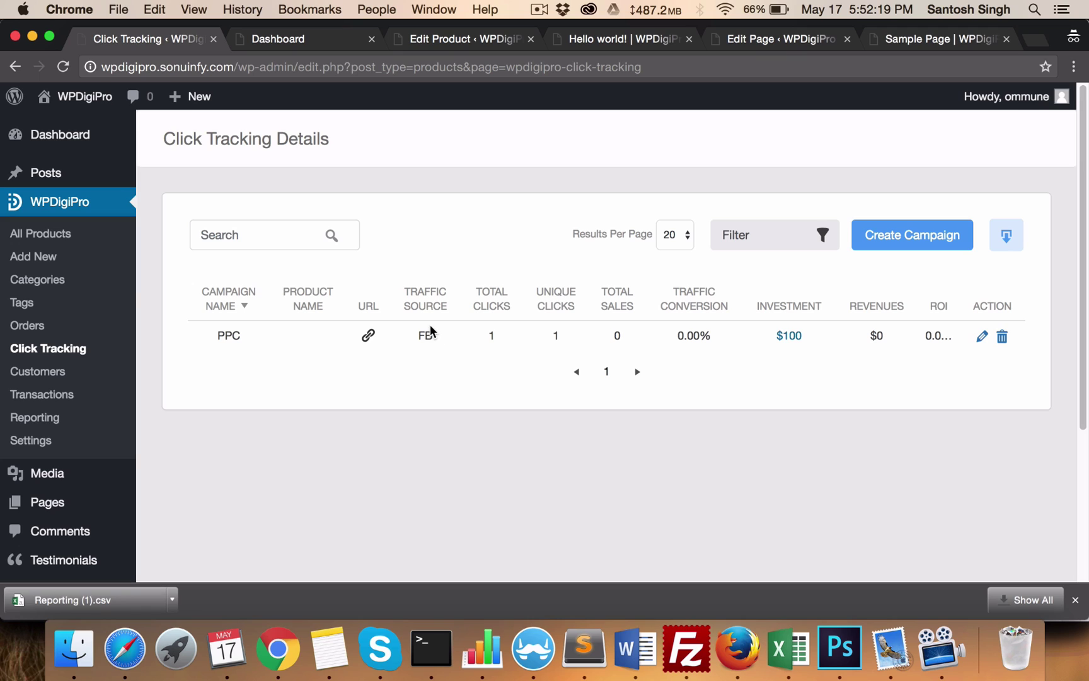
double_click(421, 336)
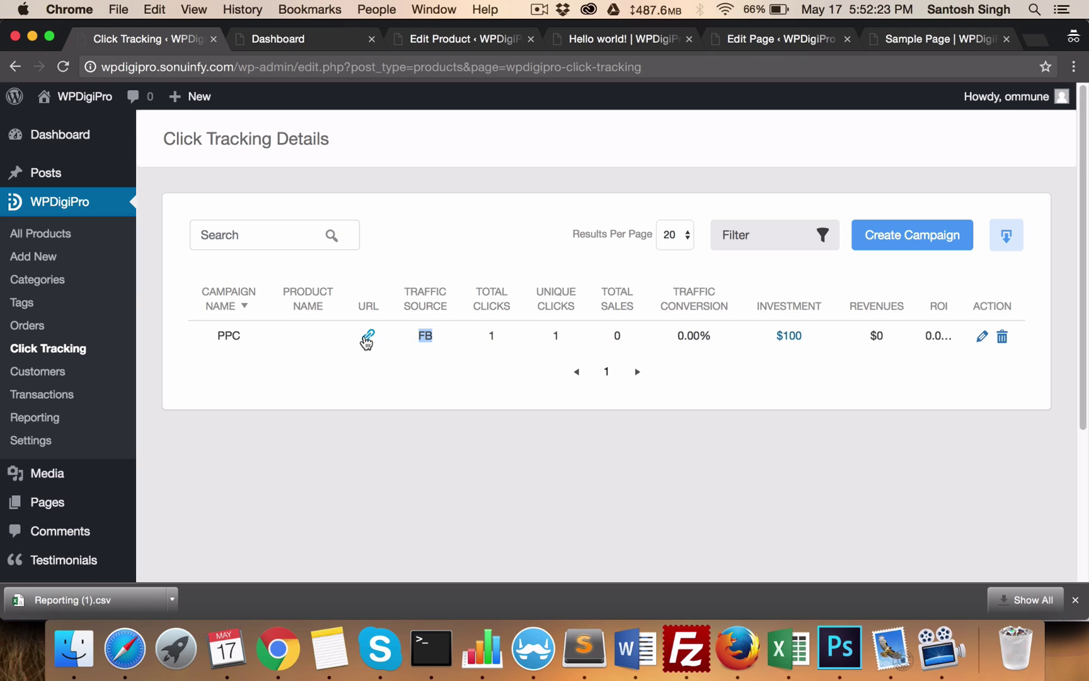
click(915, 245)
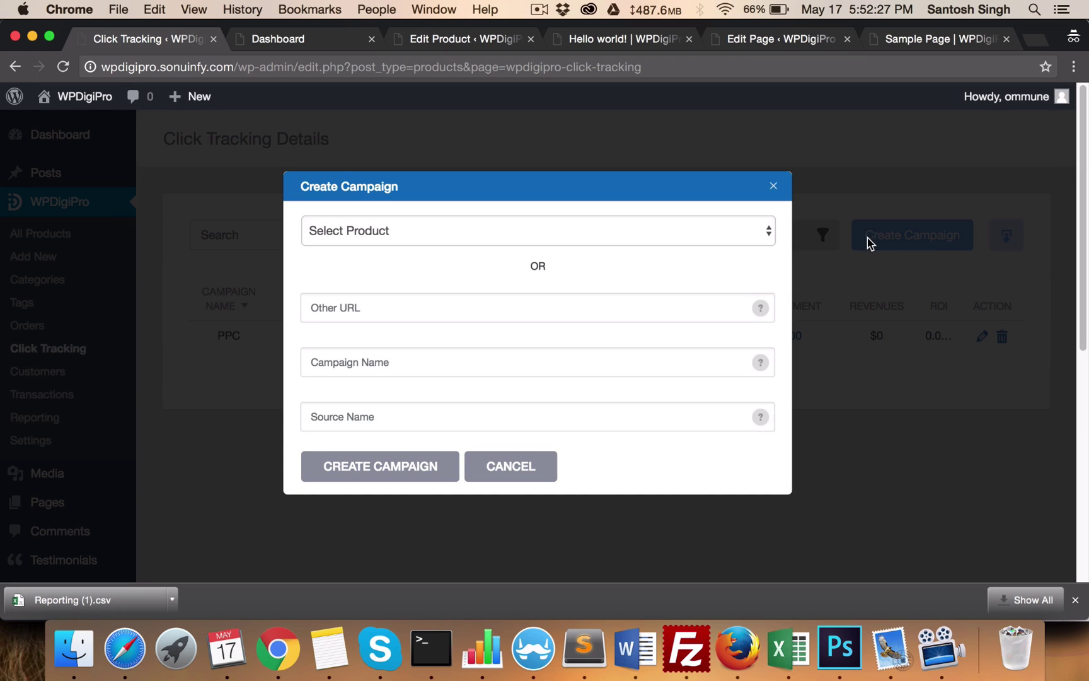
click(503, 307)
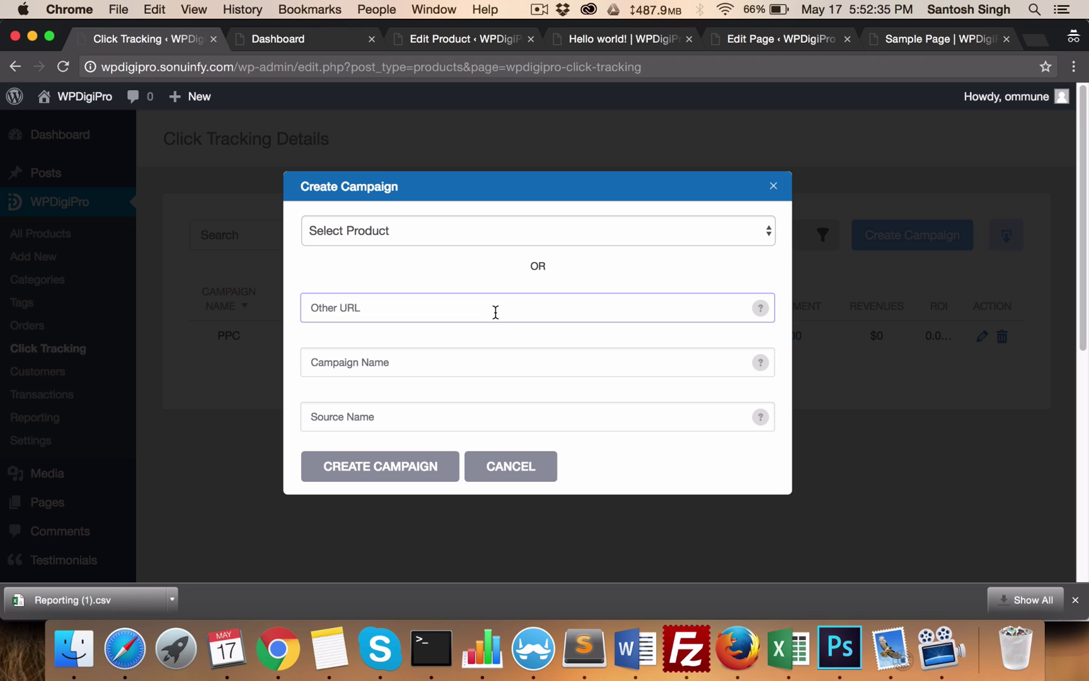
click(449, 363)
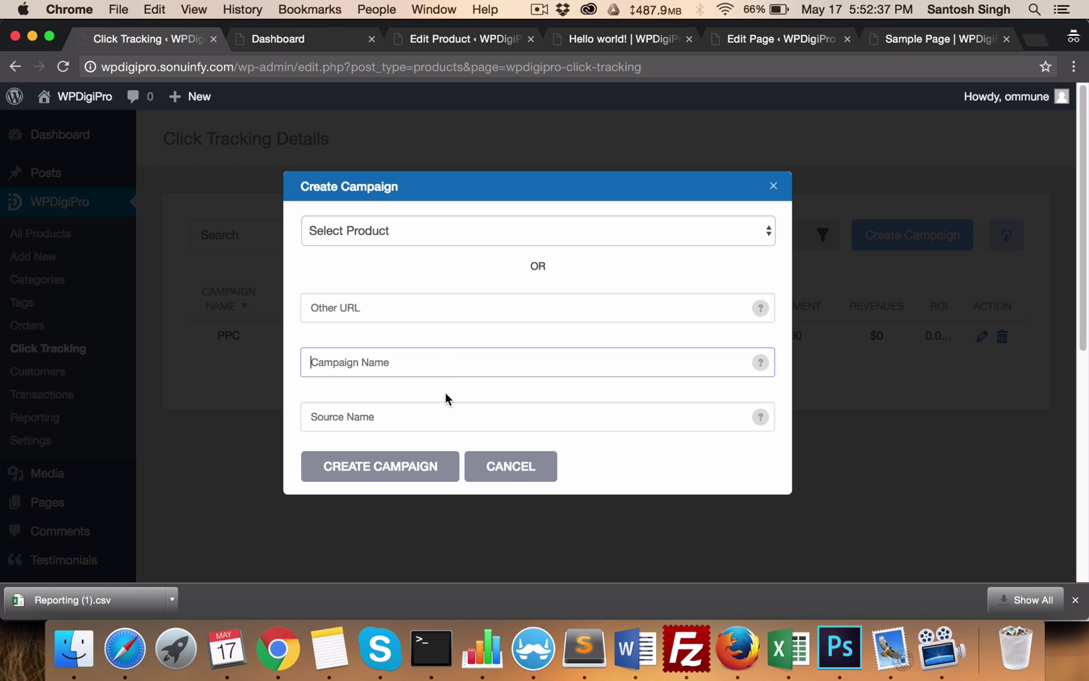
click(511, 467)
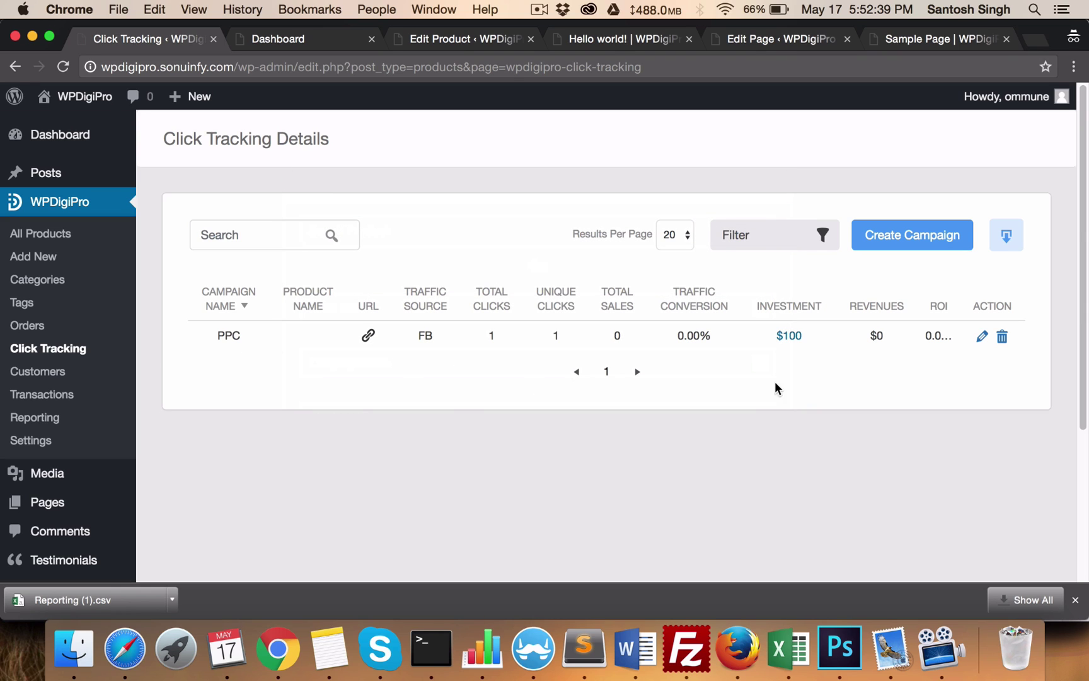
- Copy the PPC campaign's tracking URL and open its editor, closing it unchanged
click(367, 339)
click(983, 338)
scroll(410, 391, down, 1)
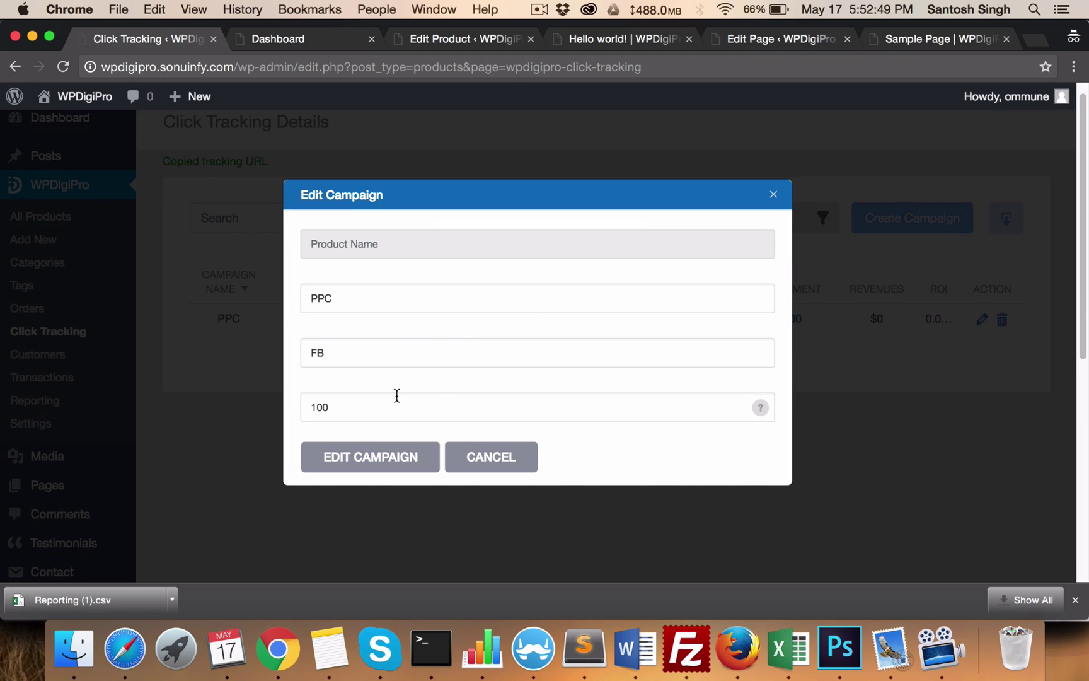
click(489, 453)
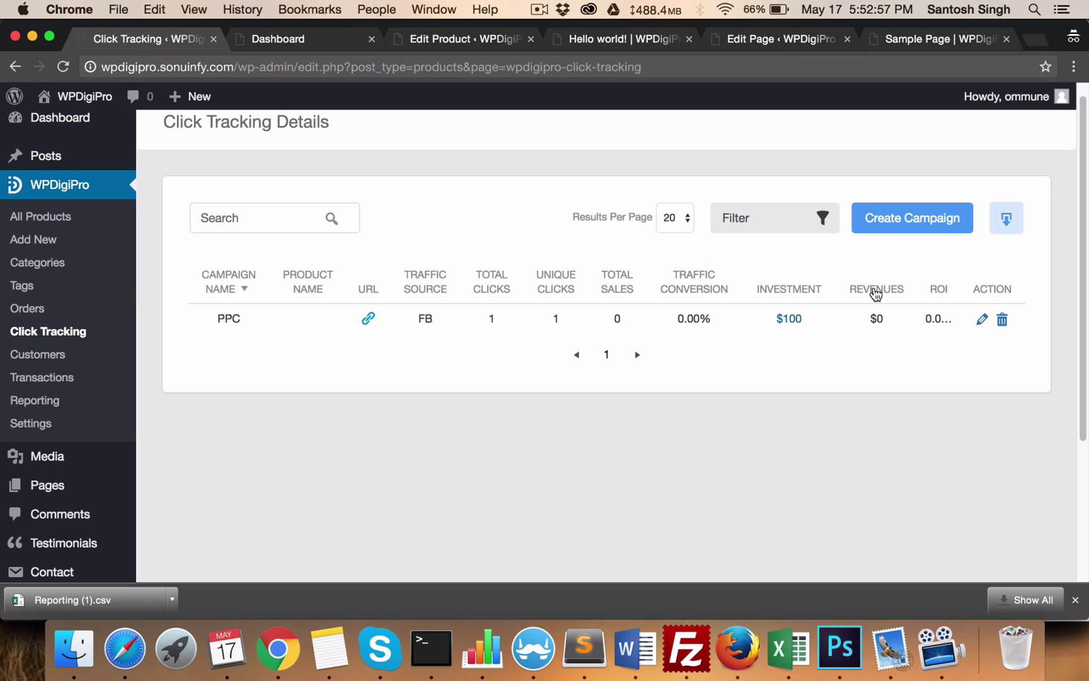
scroll(878, 319, up, 1)
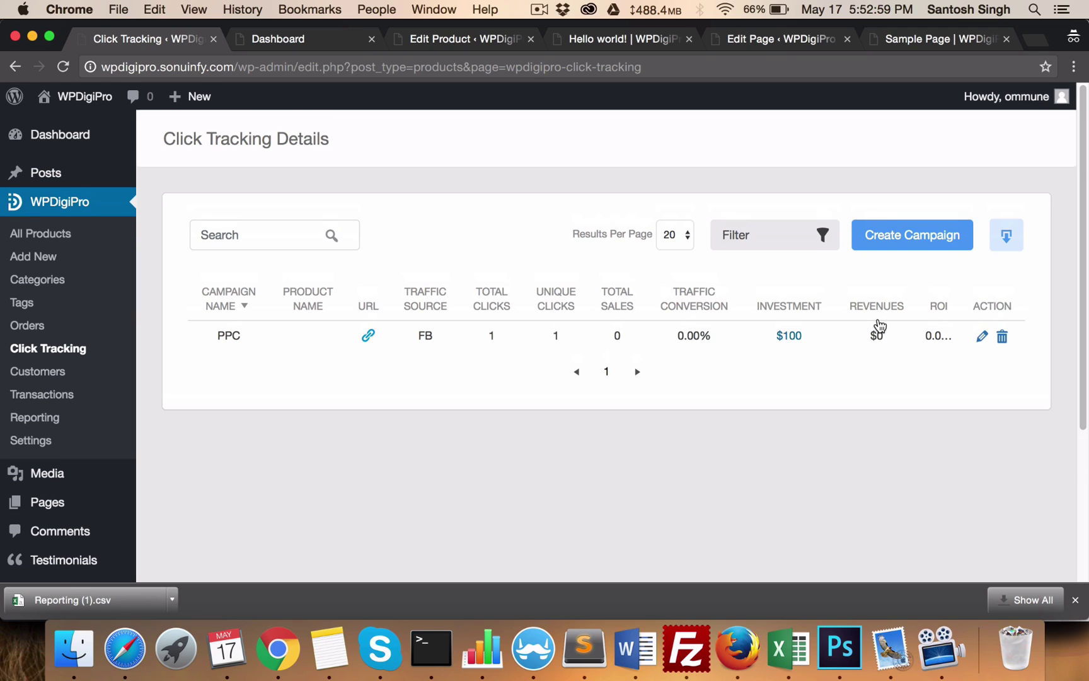
- Browse the Order Details list, trying search and the product filter without applying one
click(49, 331)
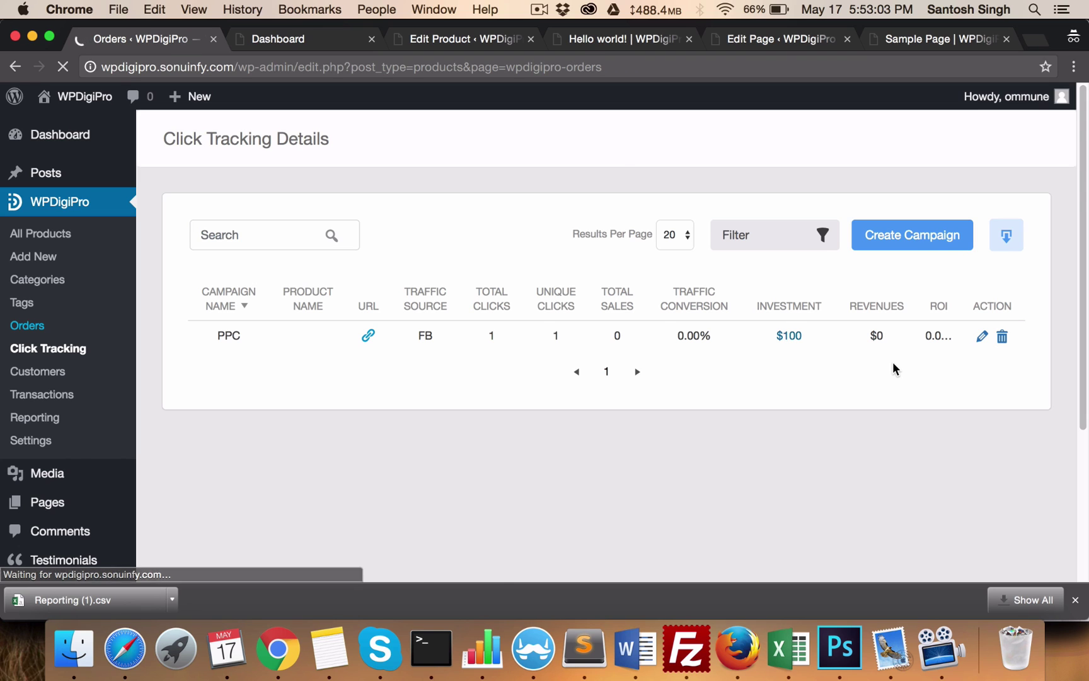
scroll(782, 335, down, 1)
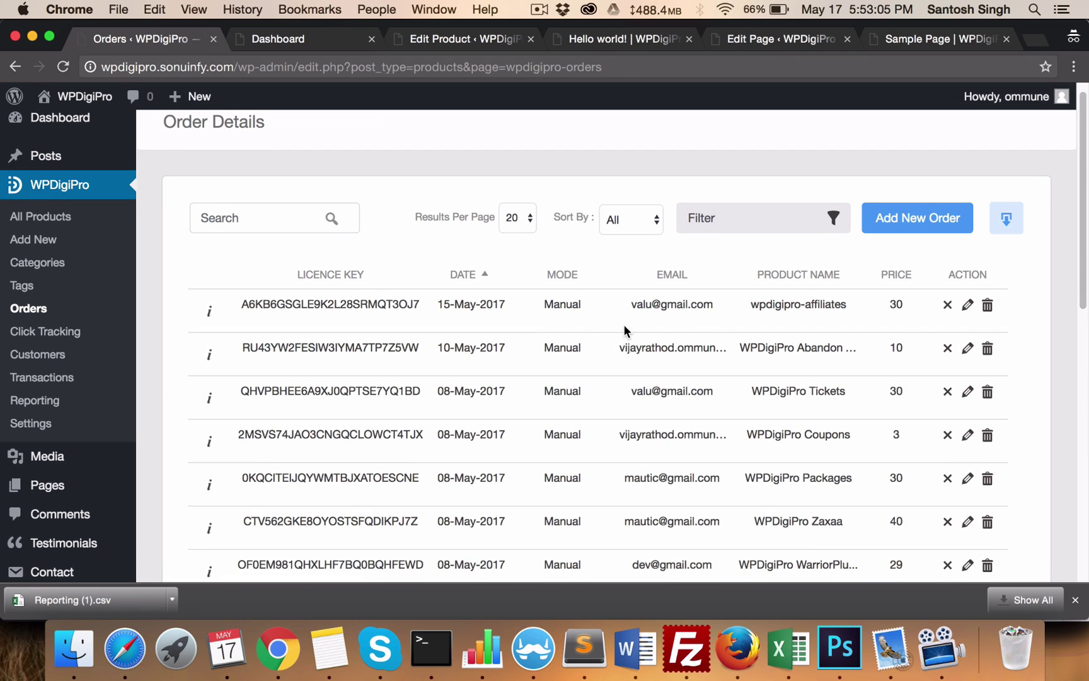
click(259, 213)
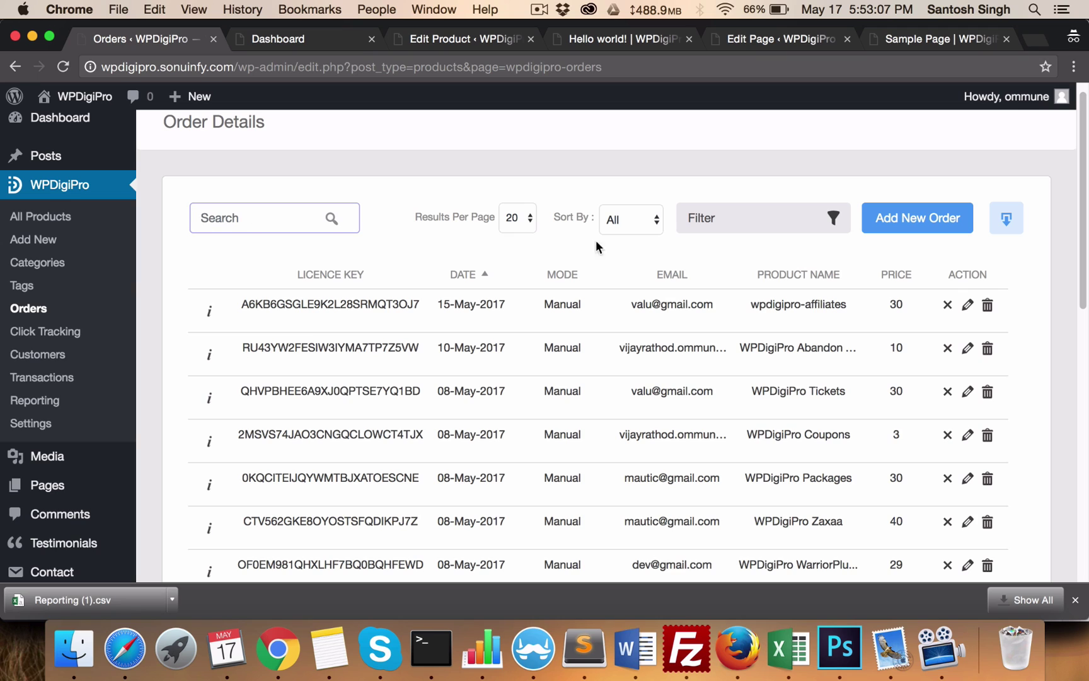
click(800, 216)
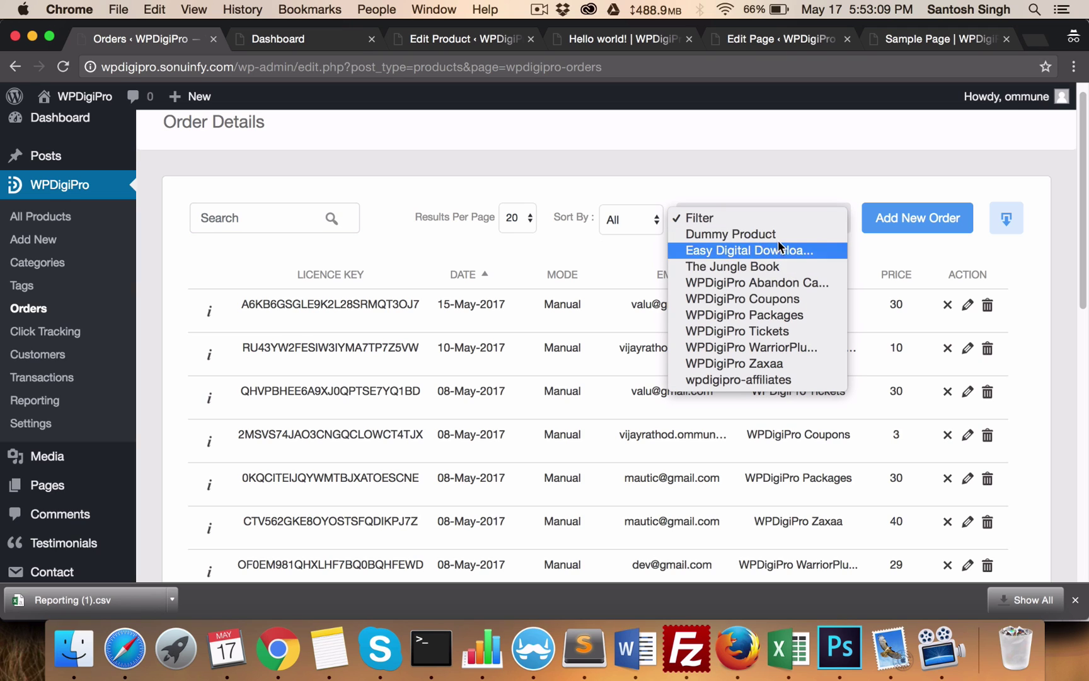
click(630, 253)
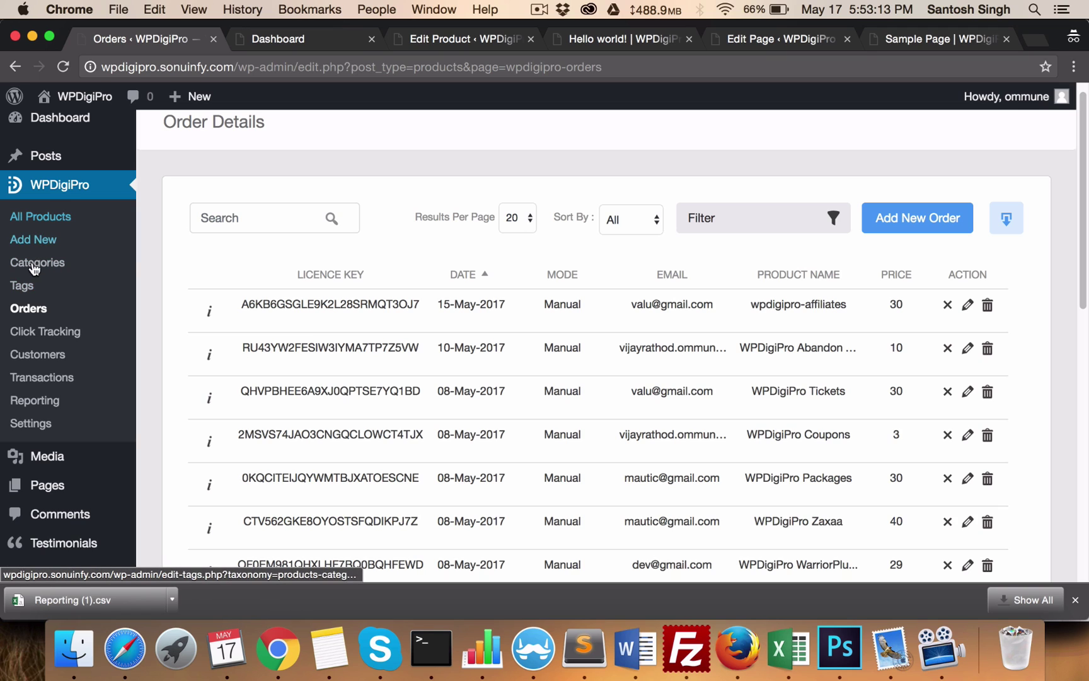
- Open the wpdigipro-referrer product's edit page and select its full Buy Now link URL
click(35, 218)
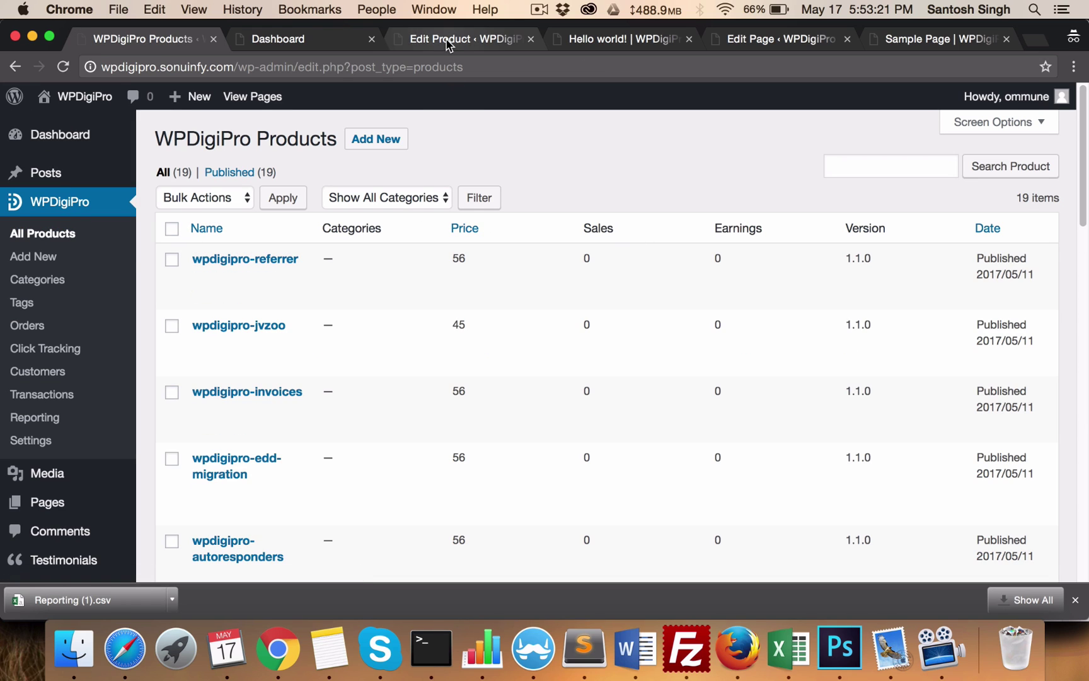
drag(435, 39, 321, 40)
scroll(414, 205, down, 3)
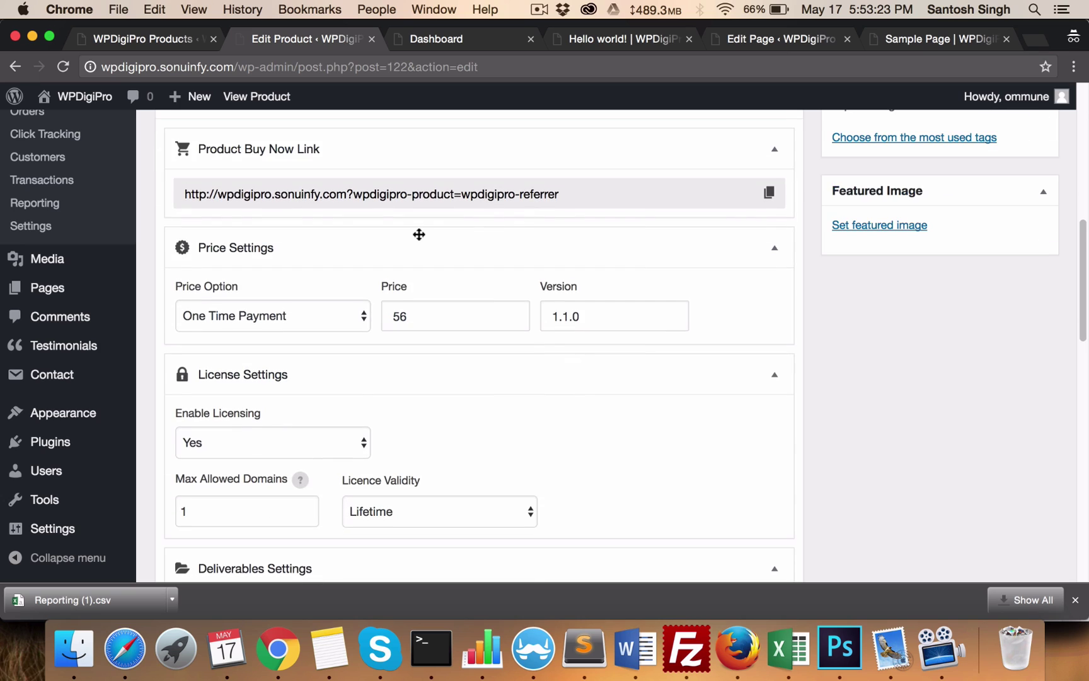
scroll(826, 341, up, 3)
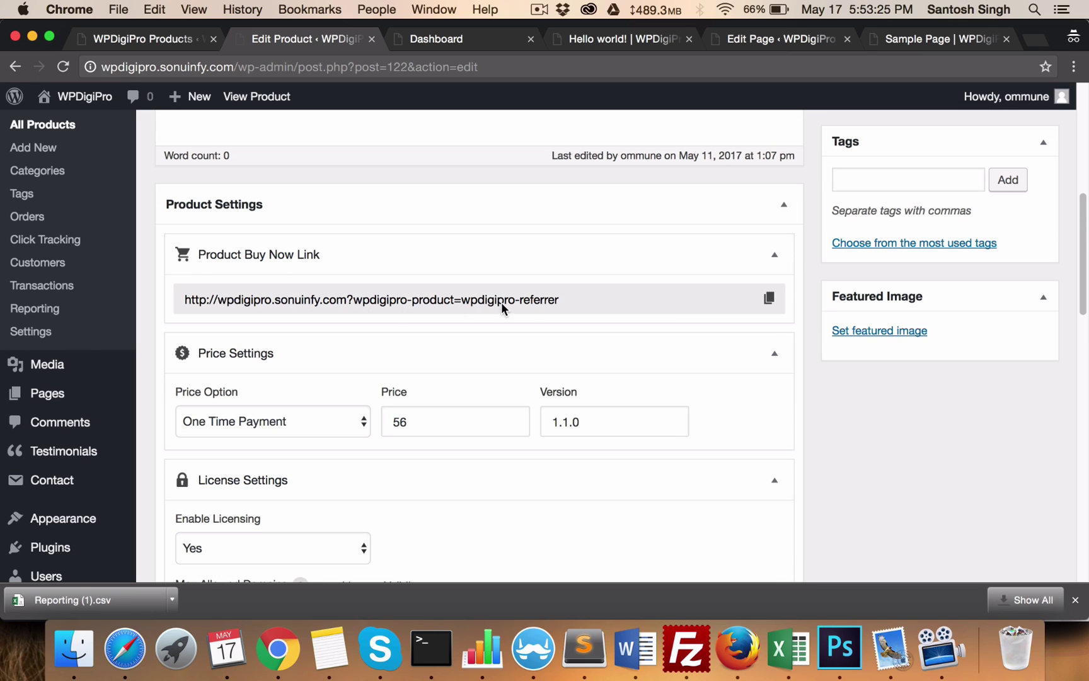
click(555, 299)
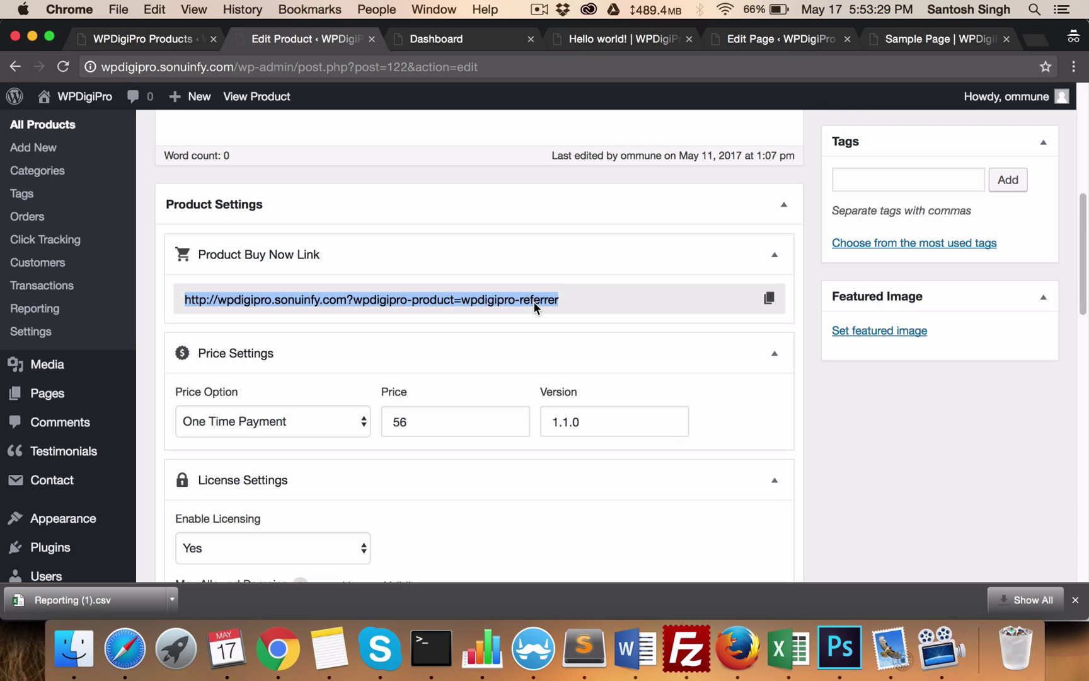
- Preview the $56 checkout popup on Hello world and Sample Page, then return to Products
click(598, 37)
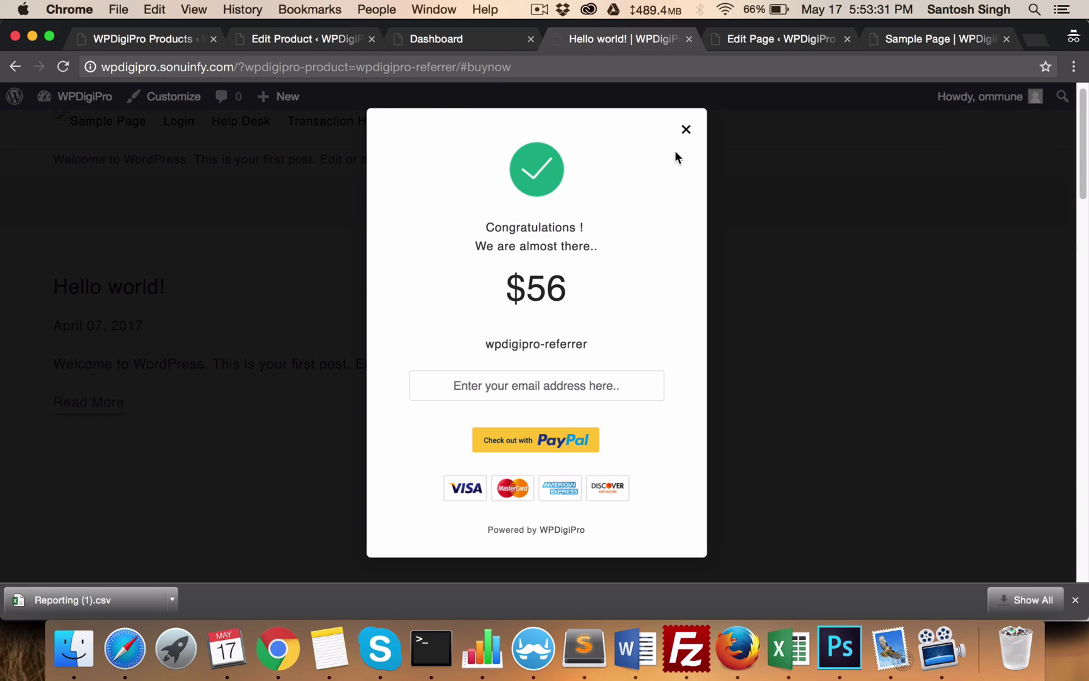
click(688, 127)
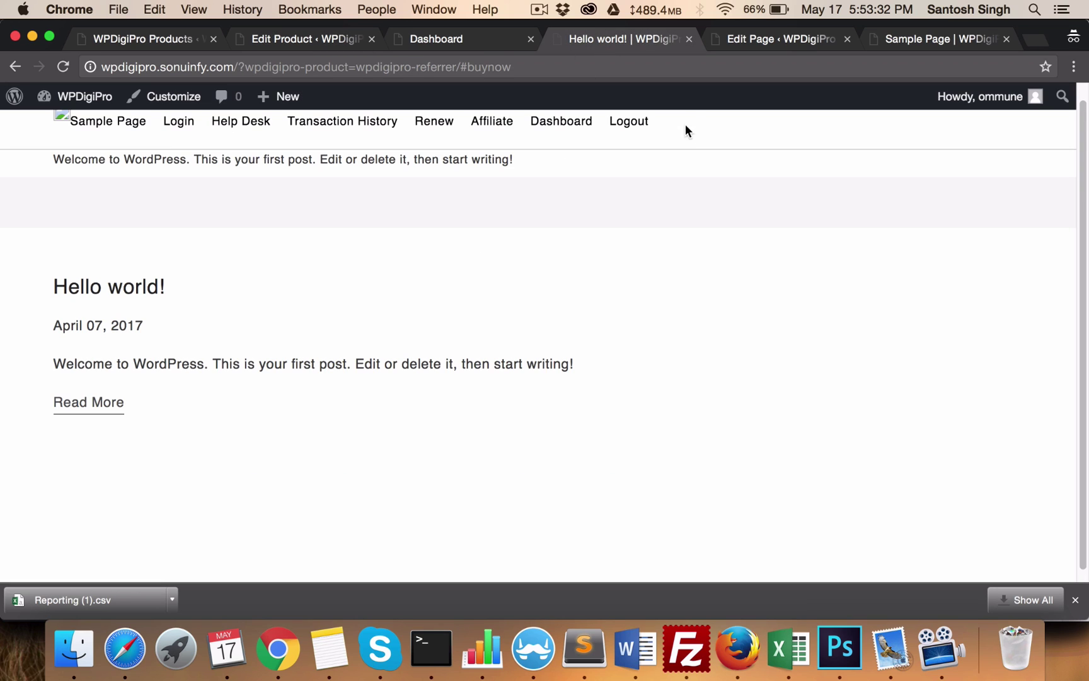
click(422, 71)
click(927, 40)
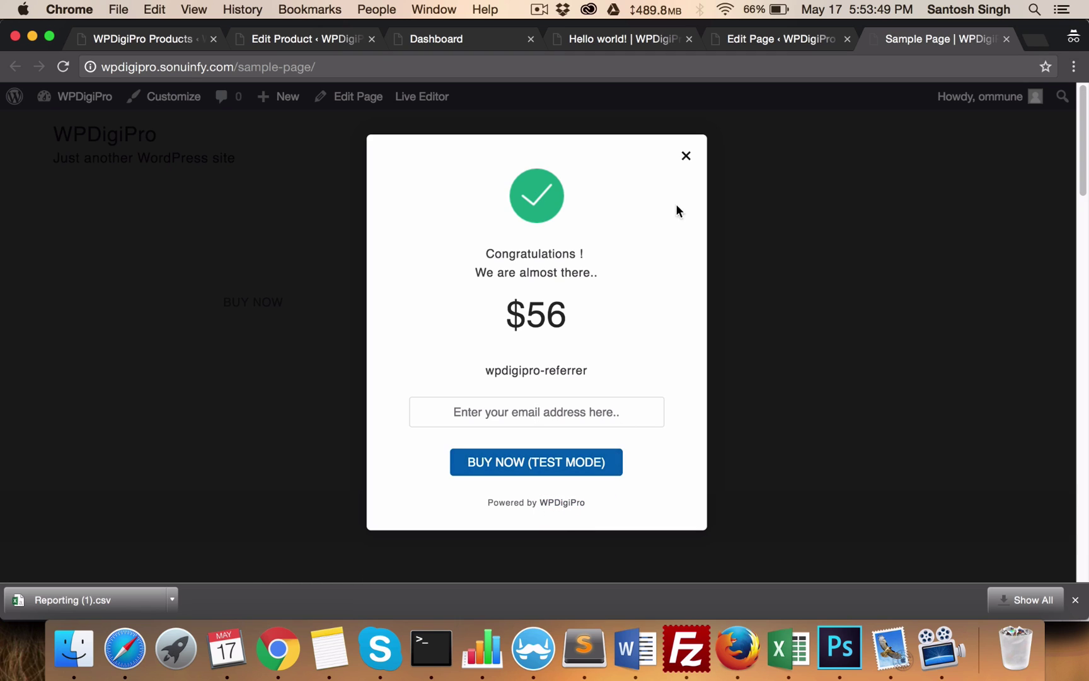
click(686, 158)
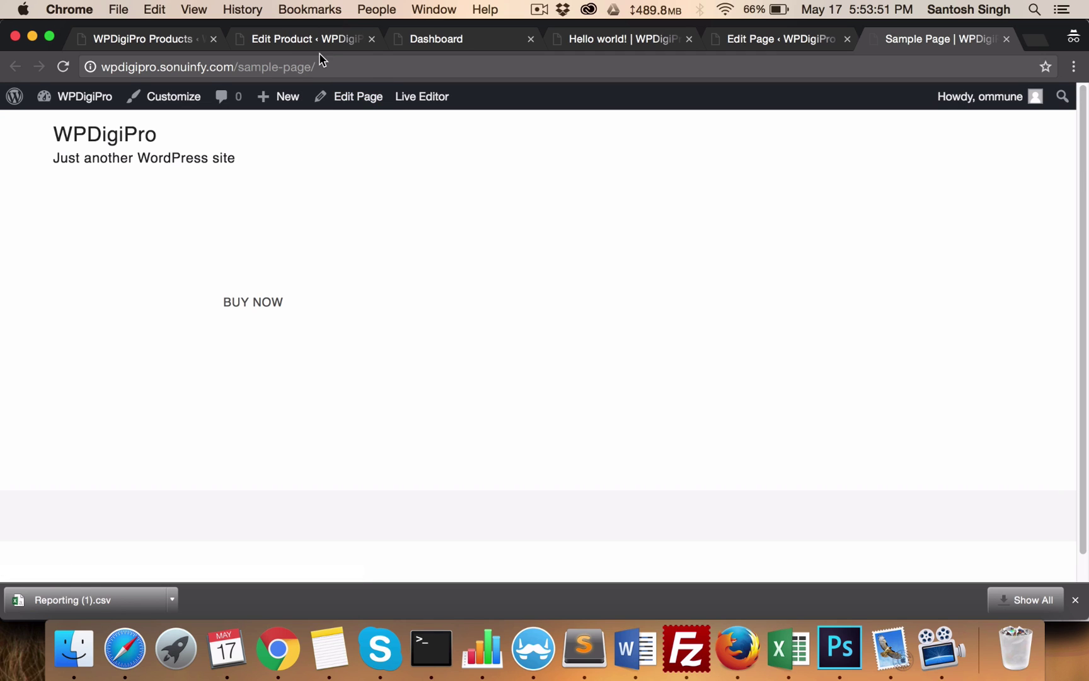
click(179, 40)
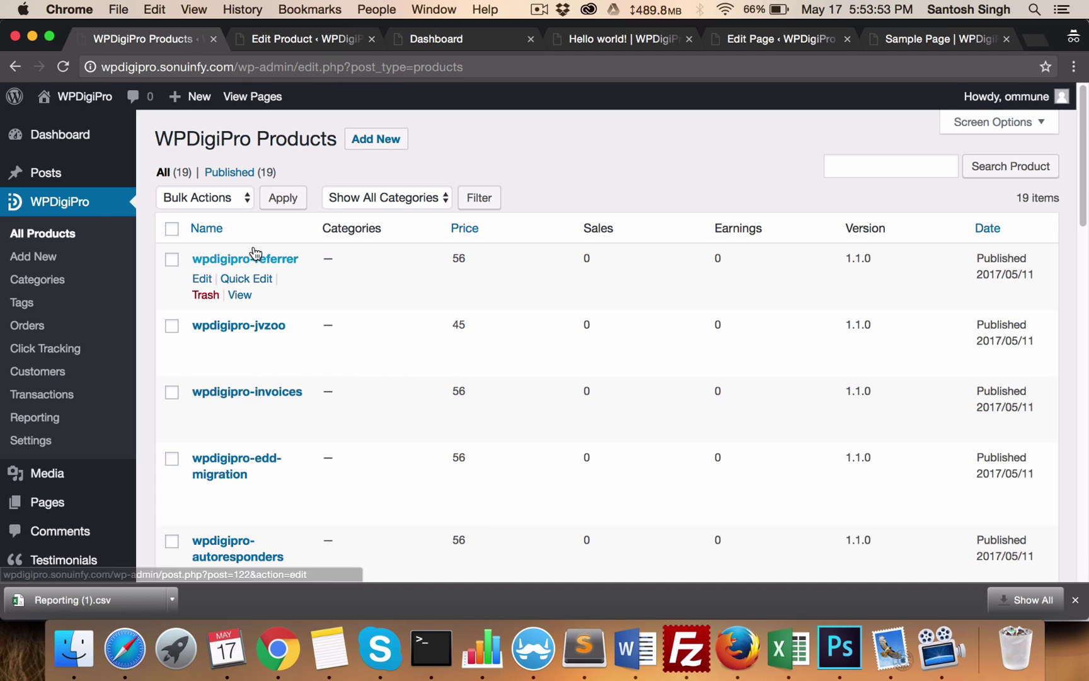
- Copy the Buy Now link and set the price option to Recurring payment
click(318, 41)
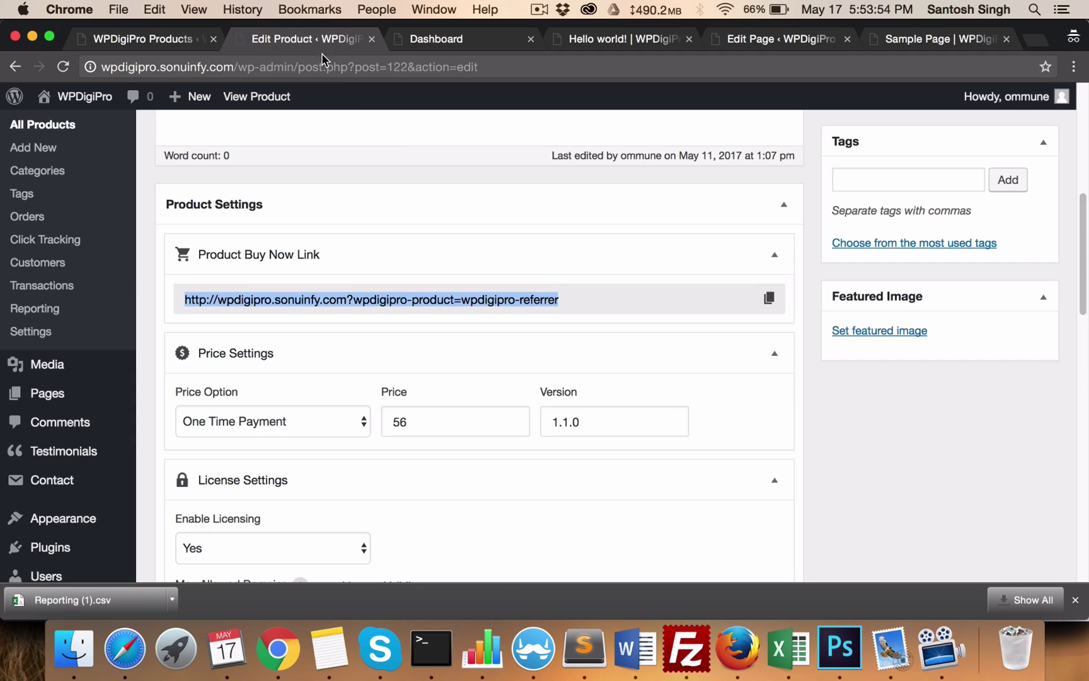
click(570, 295)
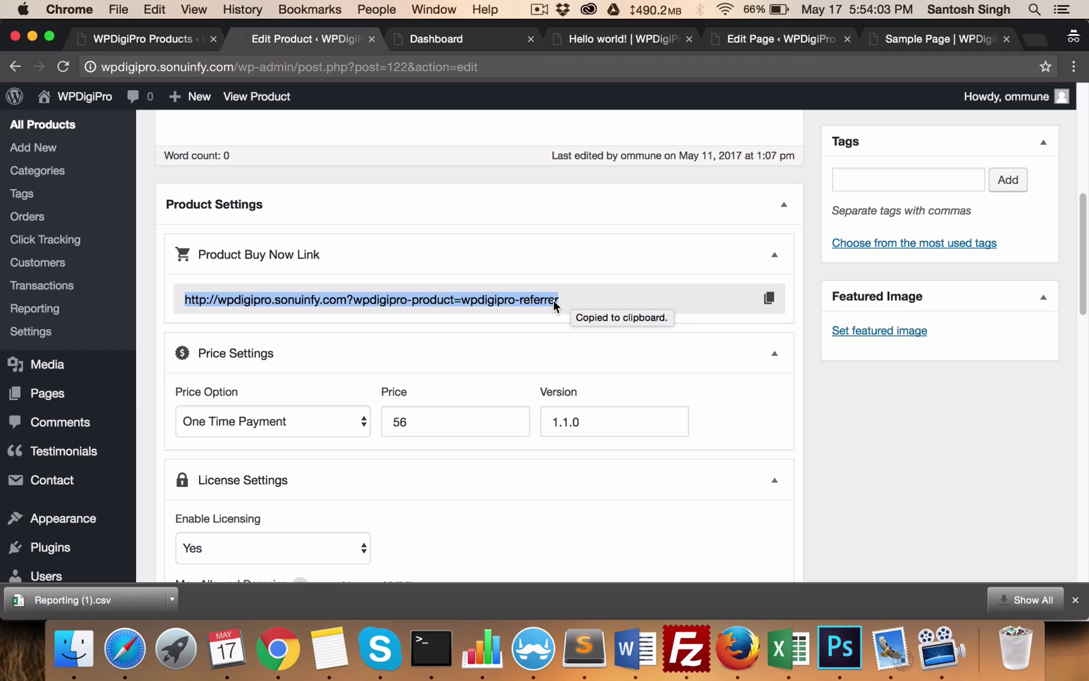
scroll(555, 306, down, 3)
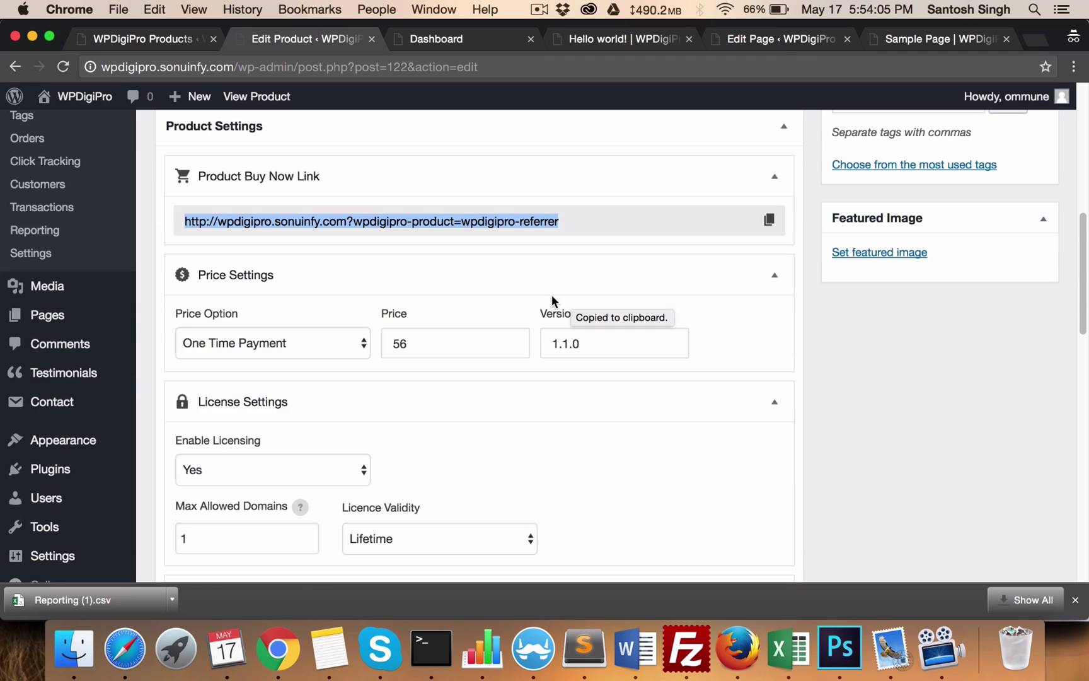
click(255, 342)
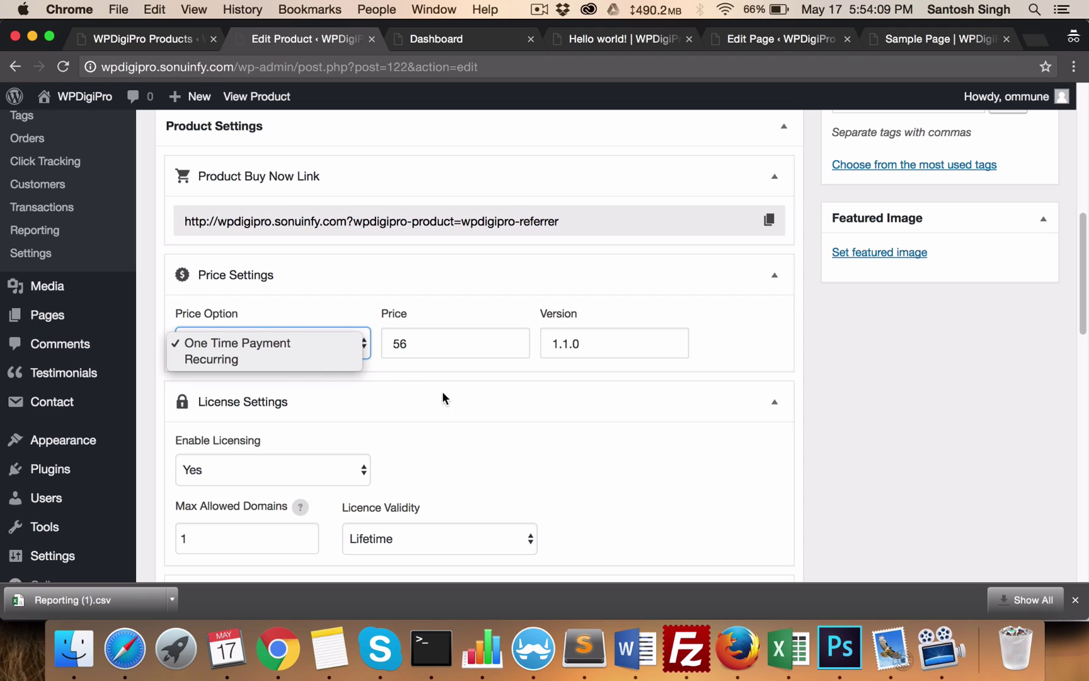
click(280, 361)
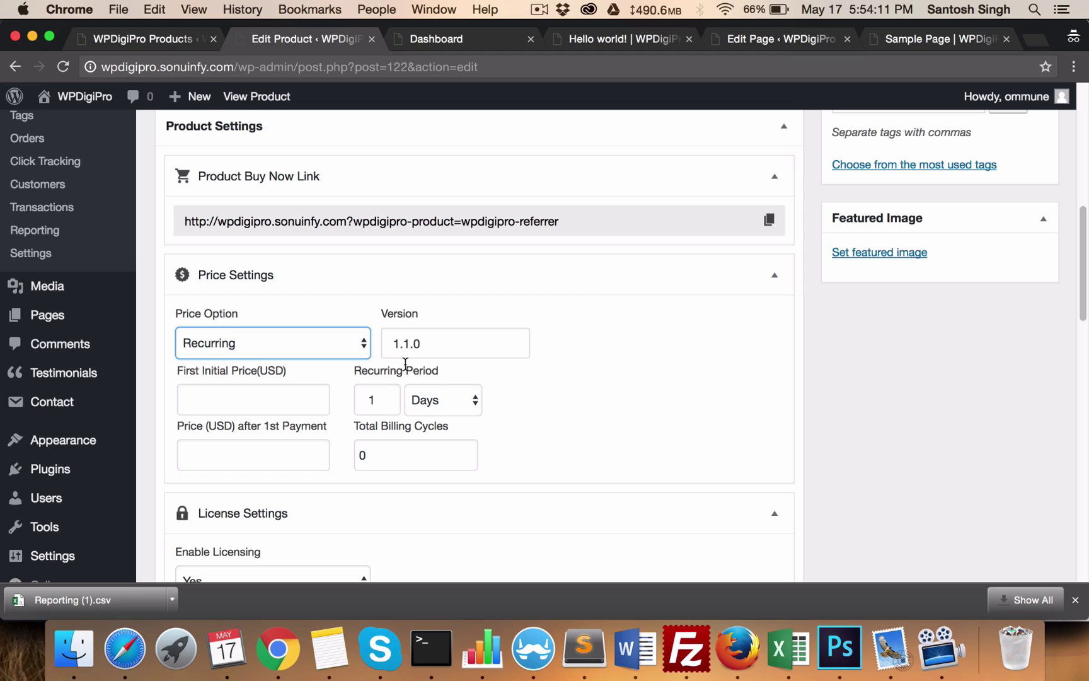
click(217, 394)
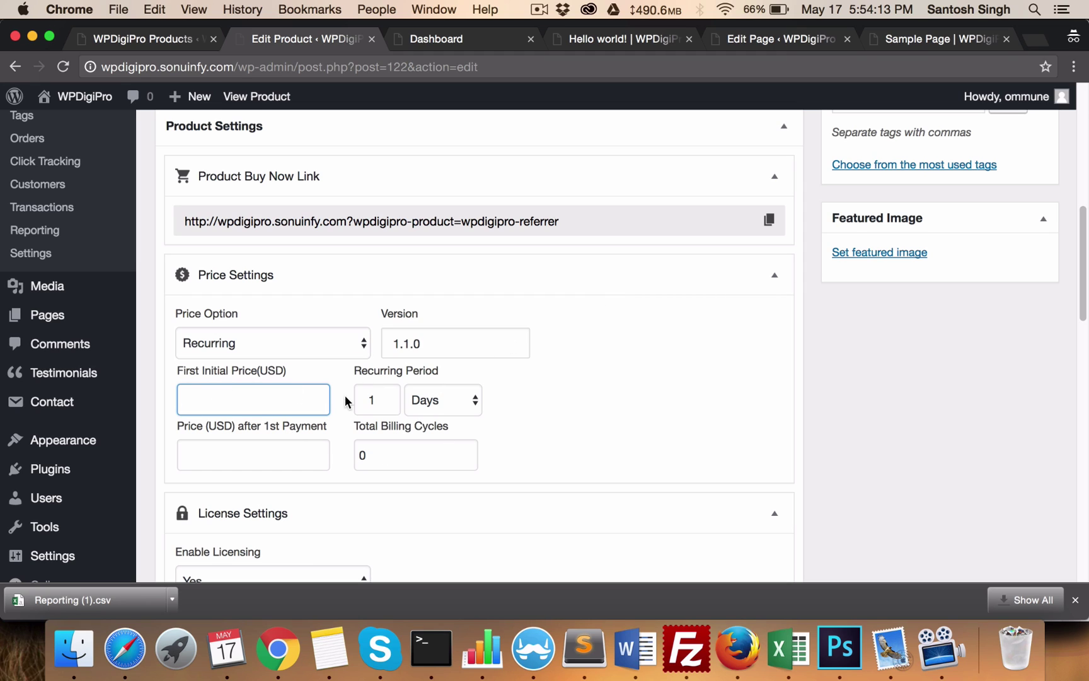
scroll(291, 441, down, 2)
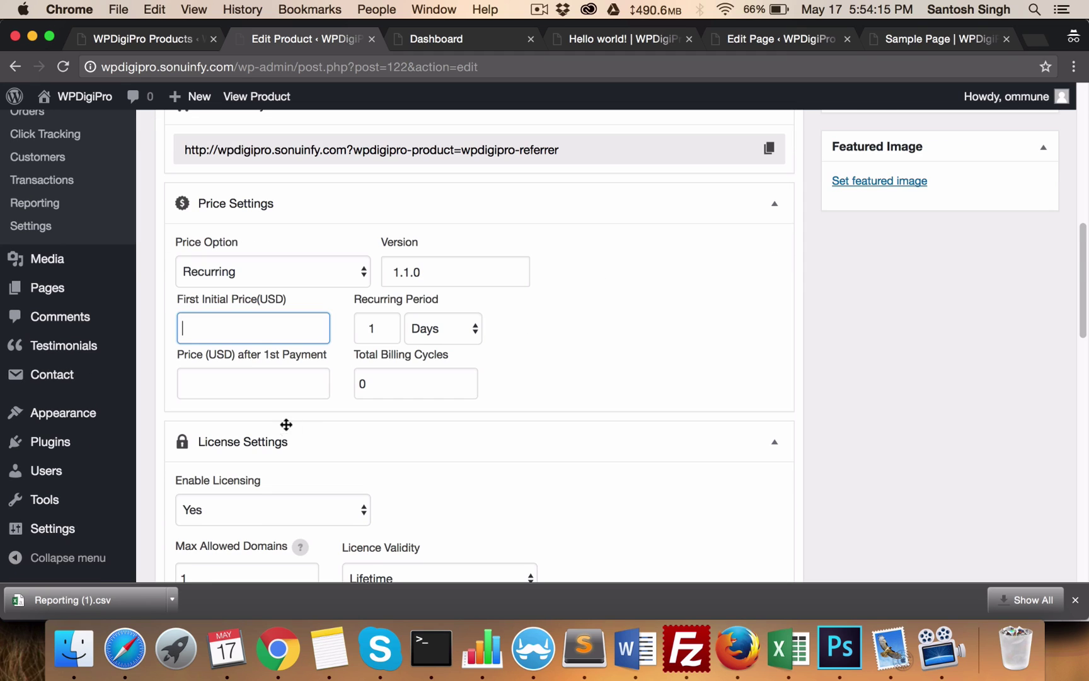
click(259, 382)
scroll(586, 325, down, 5)
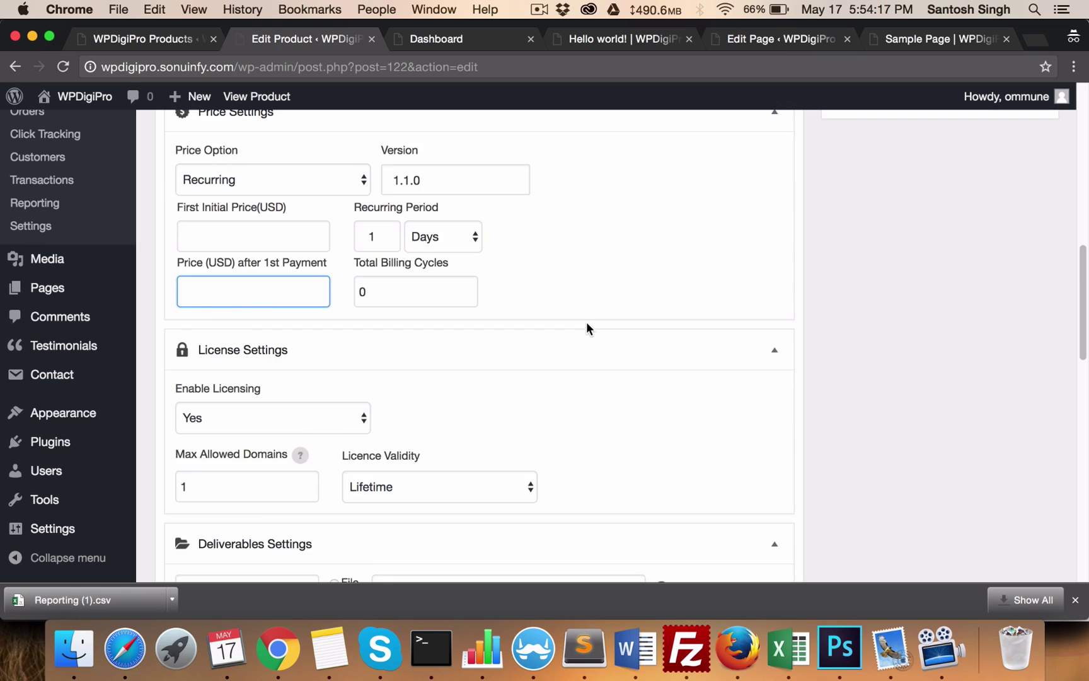
- Keep licensing enabled, set Max Allowed Domains to 10 and licence validity to Lifetime
drag(177, 268, 254, 270)
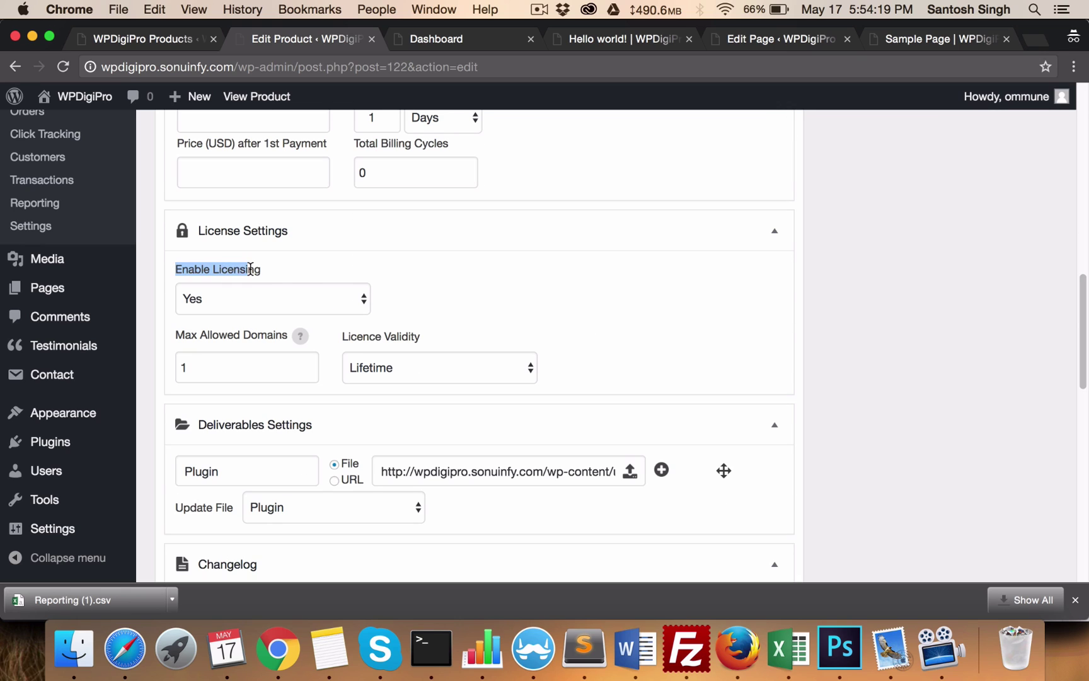
click(259, 307)
click(332, 304)
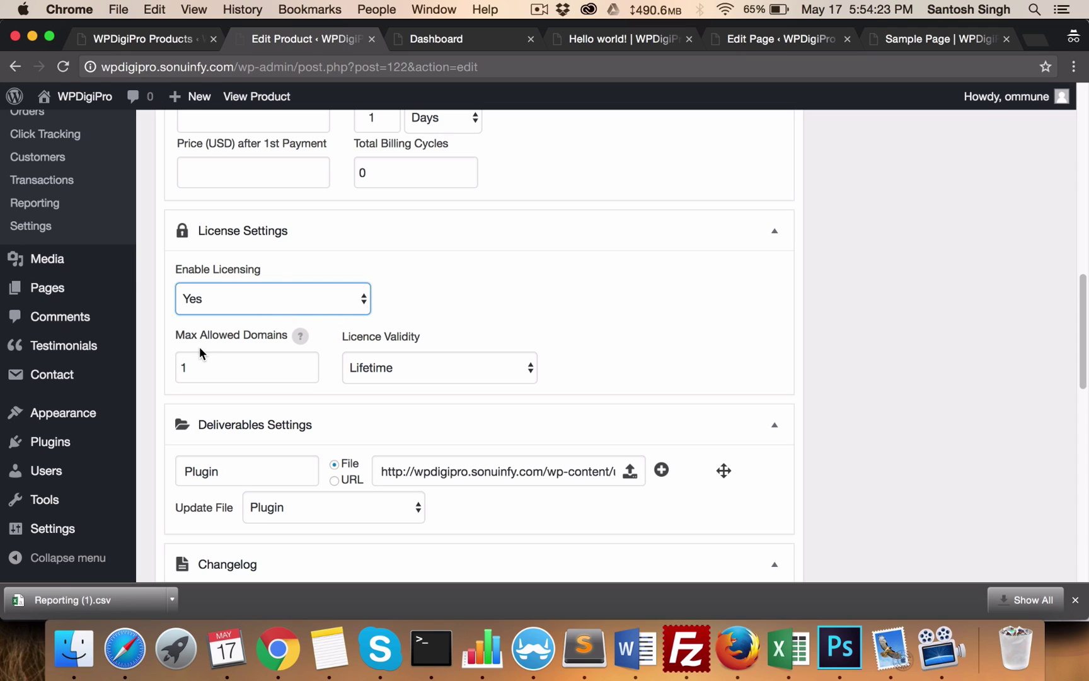
drag(181, 337, 263, 338)
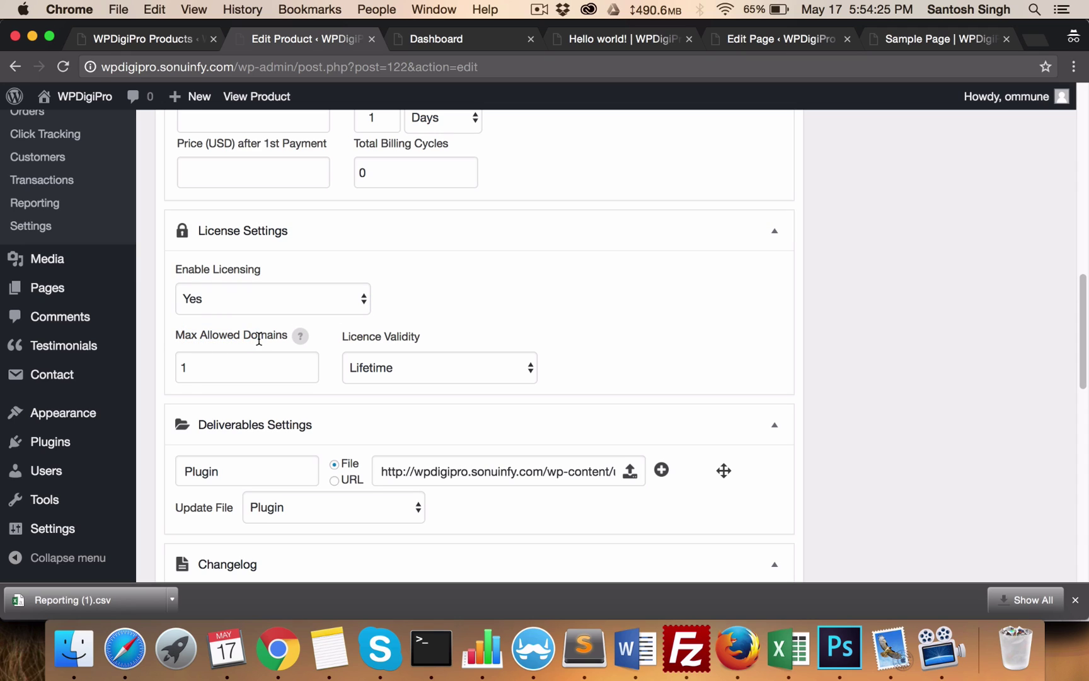
click(205, 366)
drag(205, 366, 175, 367)
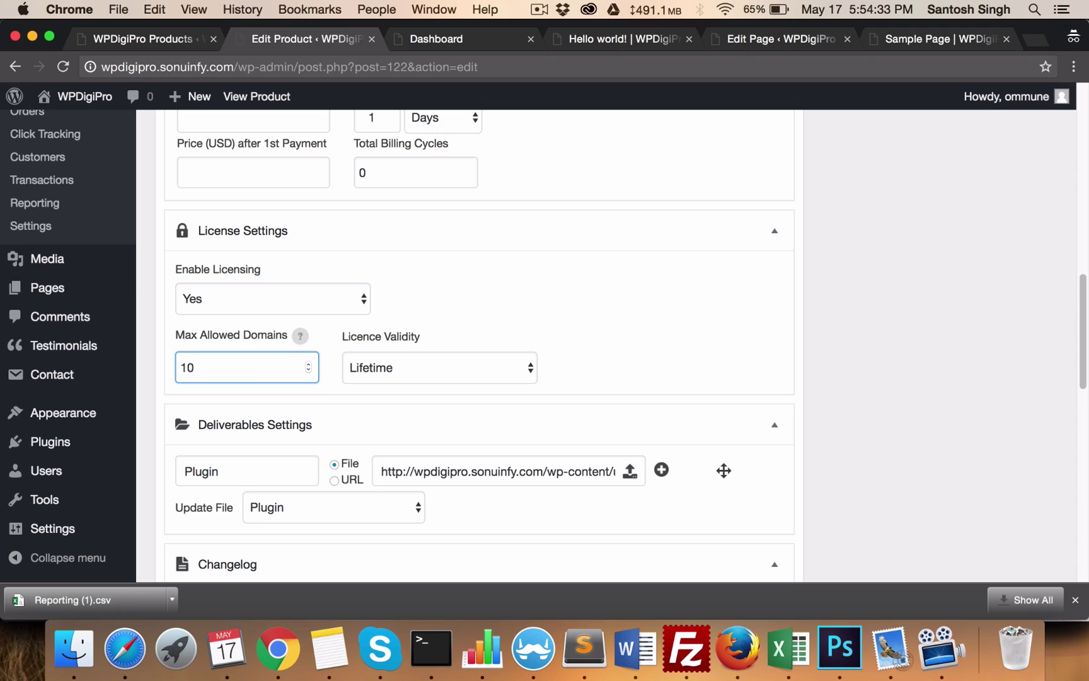
click(390, 368)
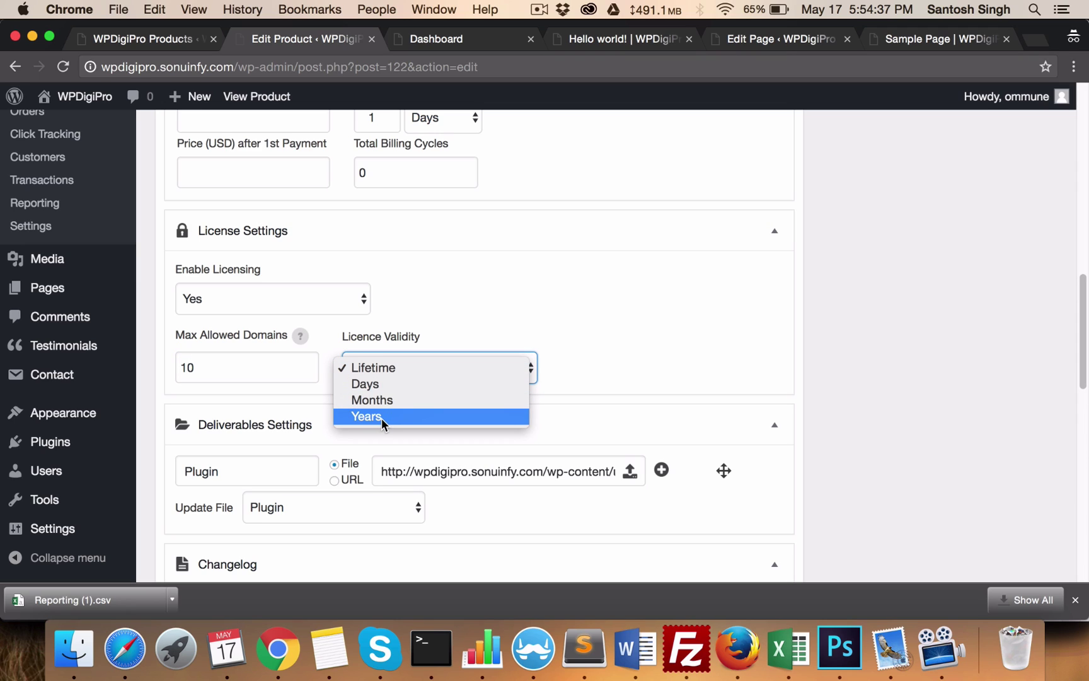
click(565, 312)
- Check the full deliverable file URL and switch to the customer dashboard
scroll(564, 312, down, 1)
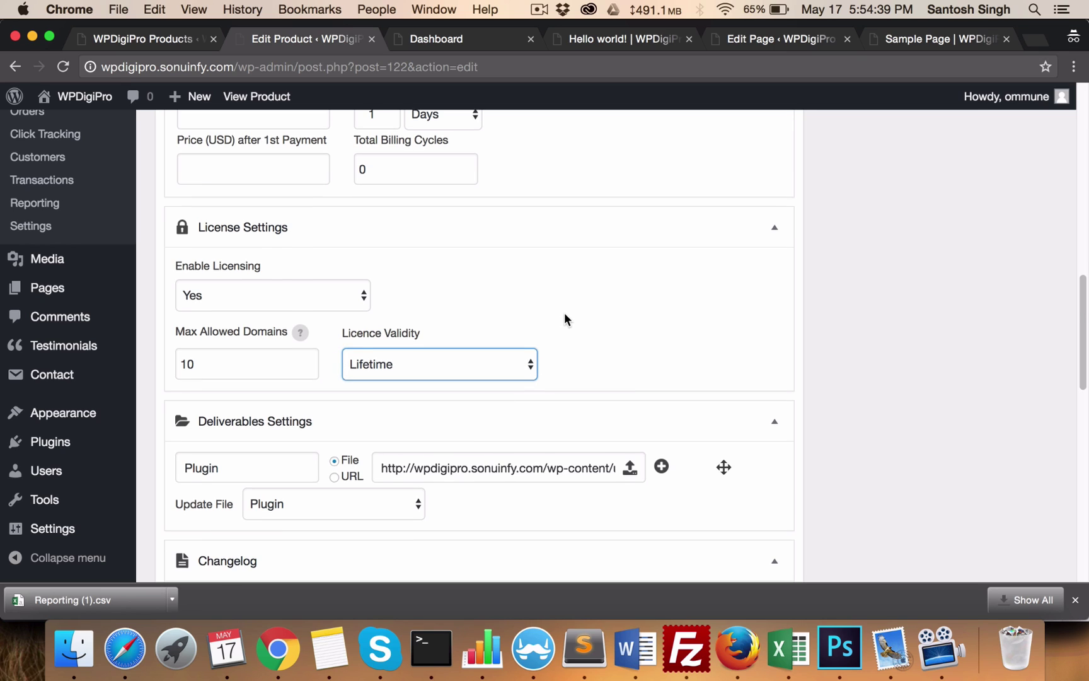
scroll(565, 318, down, 5)
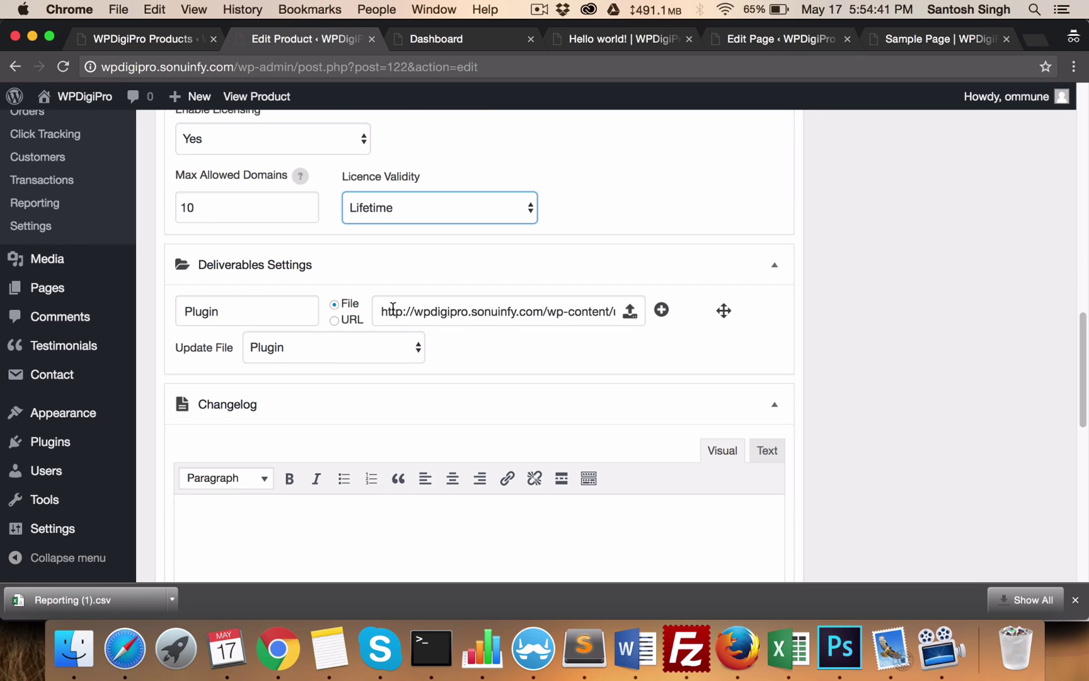
drag(393, 309, 623, 319)
click(559, 337)
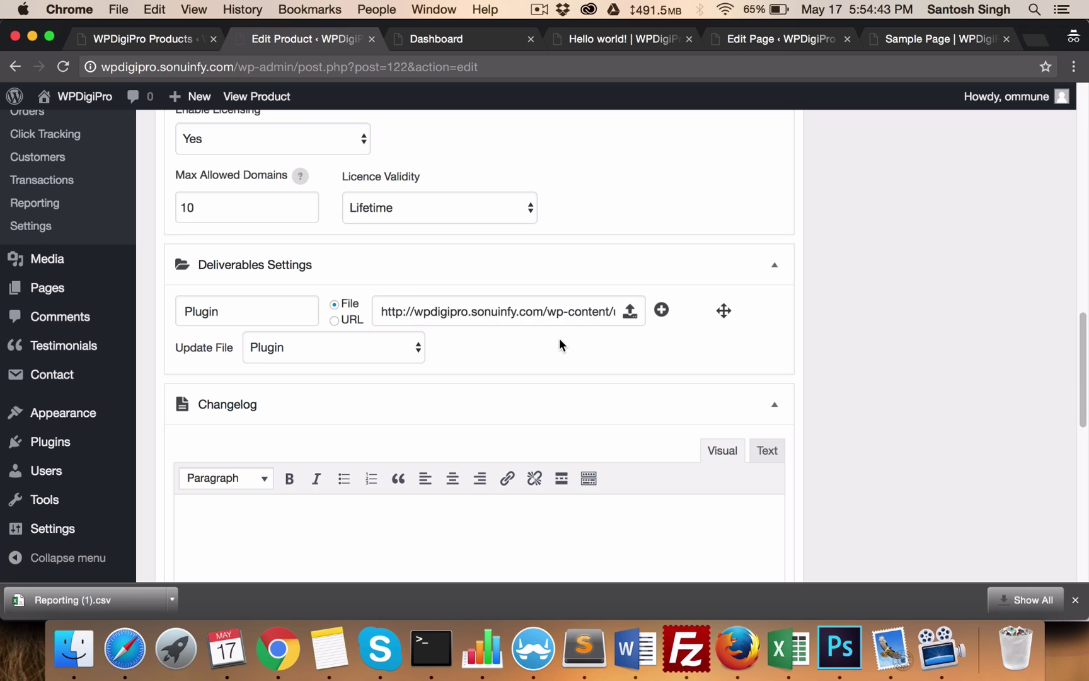
click(464, 43)
- Open The Jungle Book's licence renewal and set a 3-day licence period costing $75
click(104, 190)
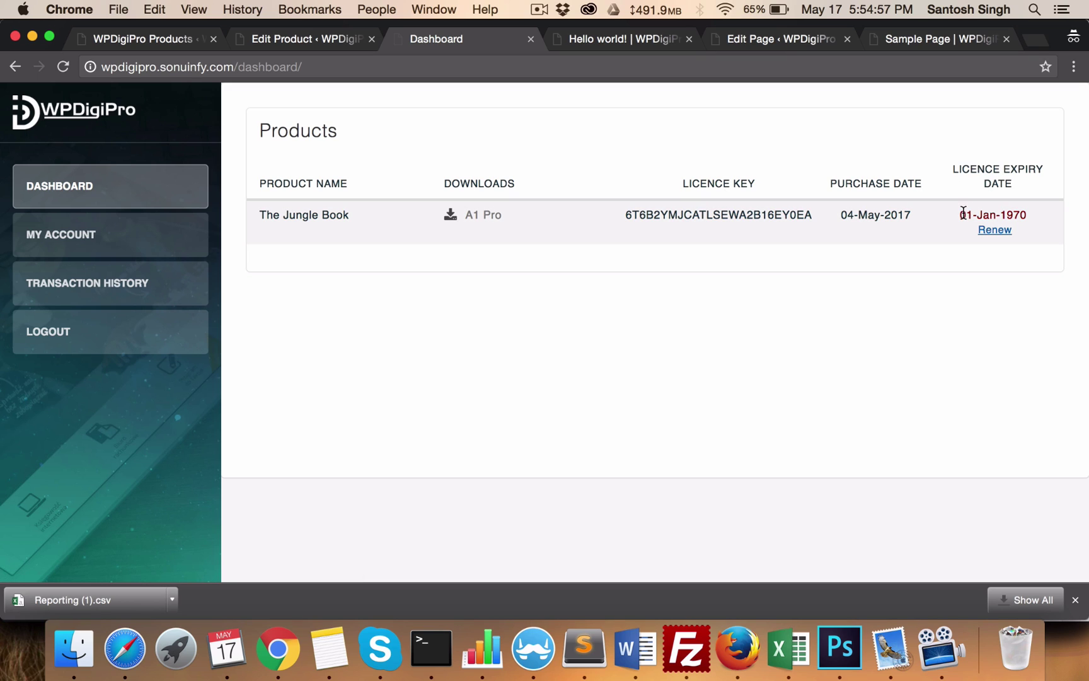
drag(963, 212, 1020, 215)
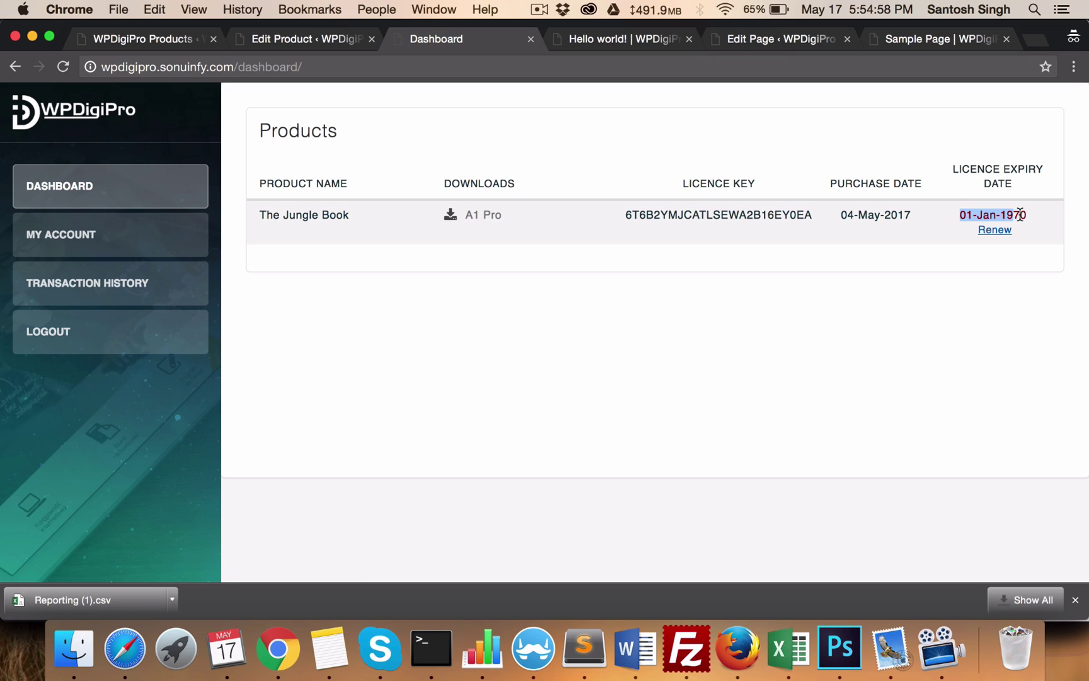
click(989, 232)
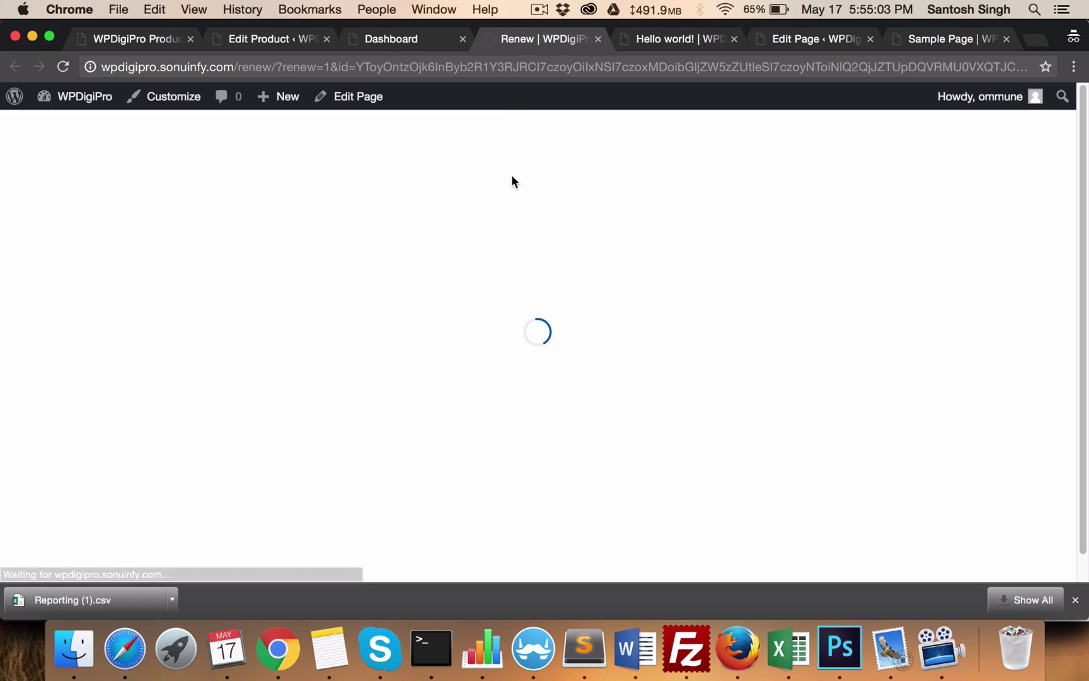
click(571, 272)
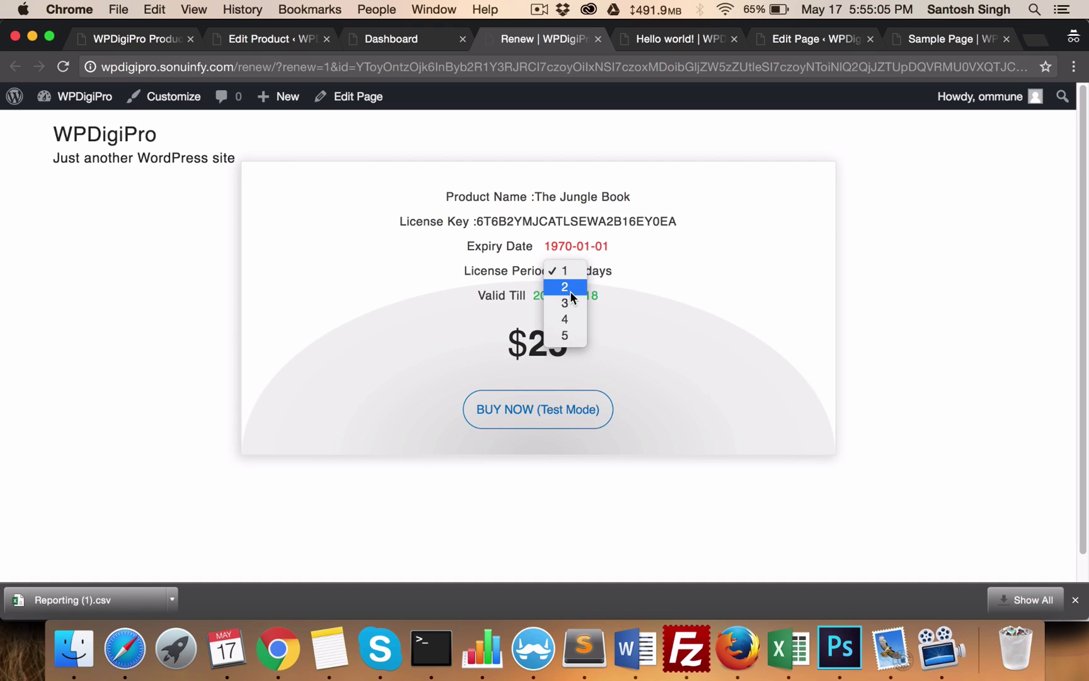
click(571, 292)
click(569, 272)
click(565, 291)
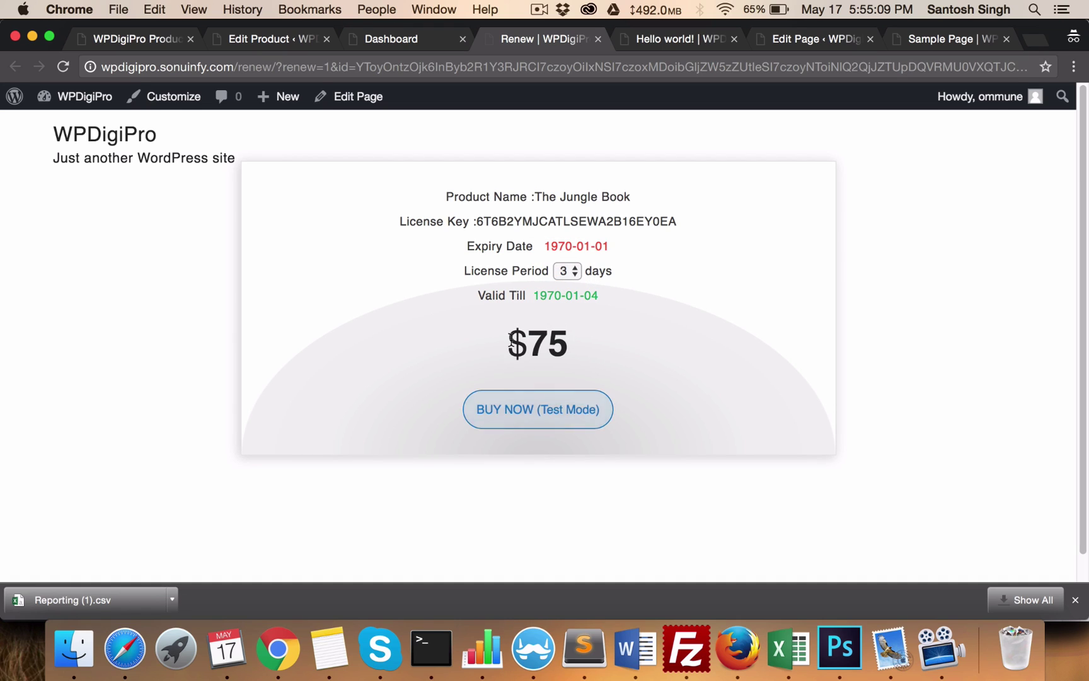
click(394, 44)
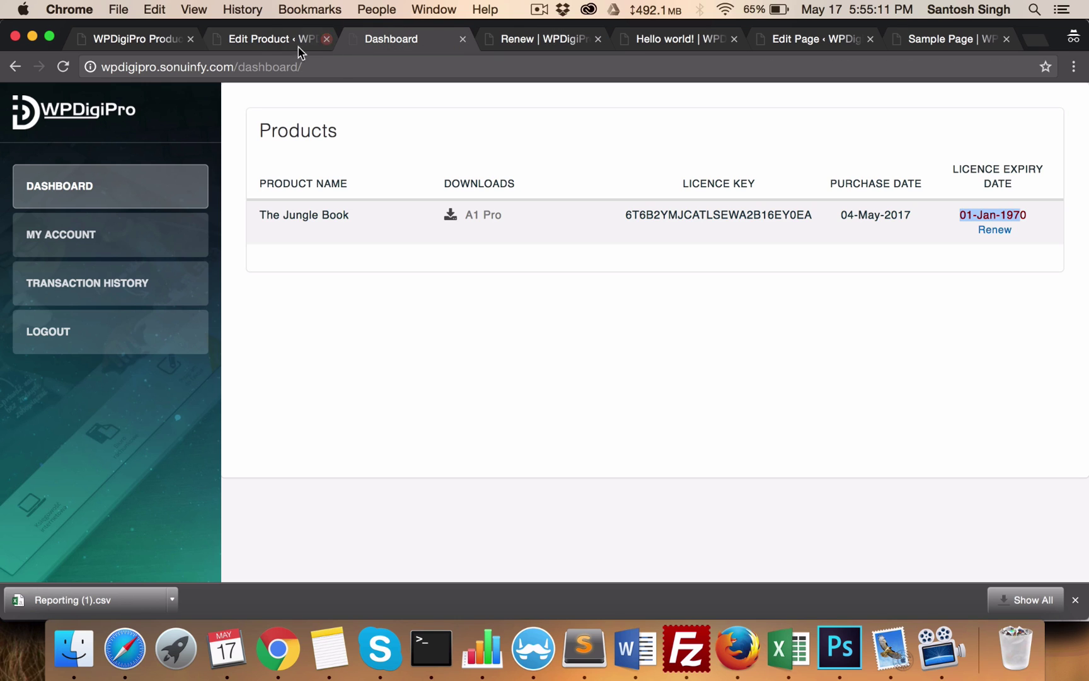
- On the wpdigipro-referrer product editor, expand Redirect Settings and bring up suggested links for the success redirect
click(246, 41)
scroll(703, 337, down, 5)
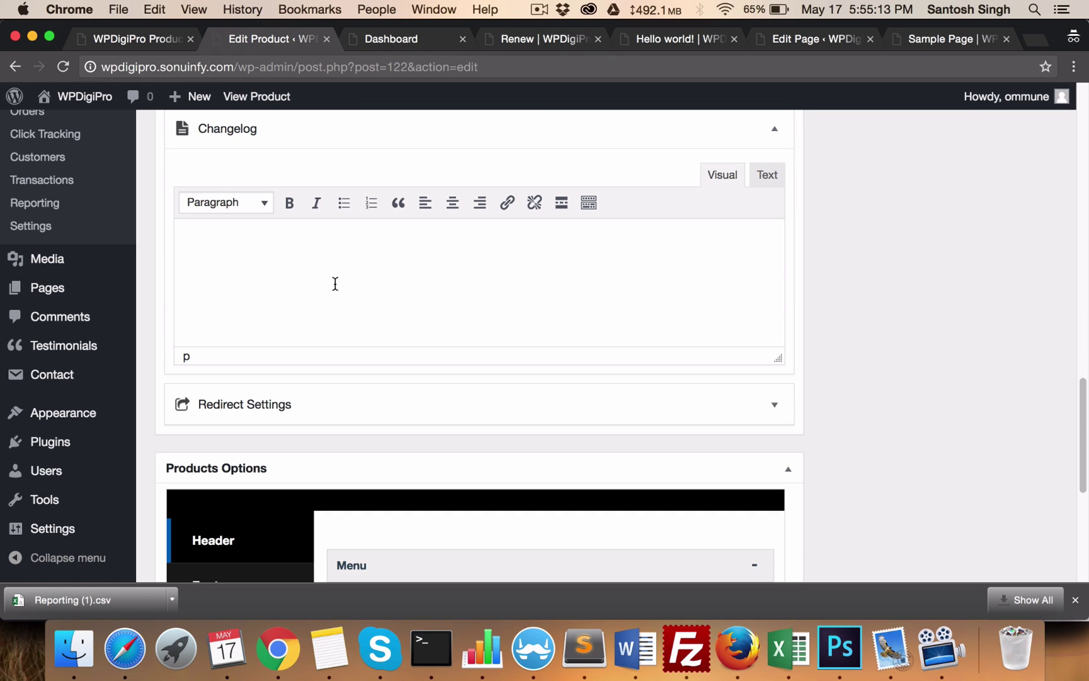
click(318, 413)
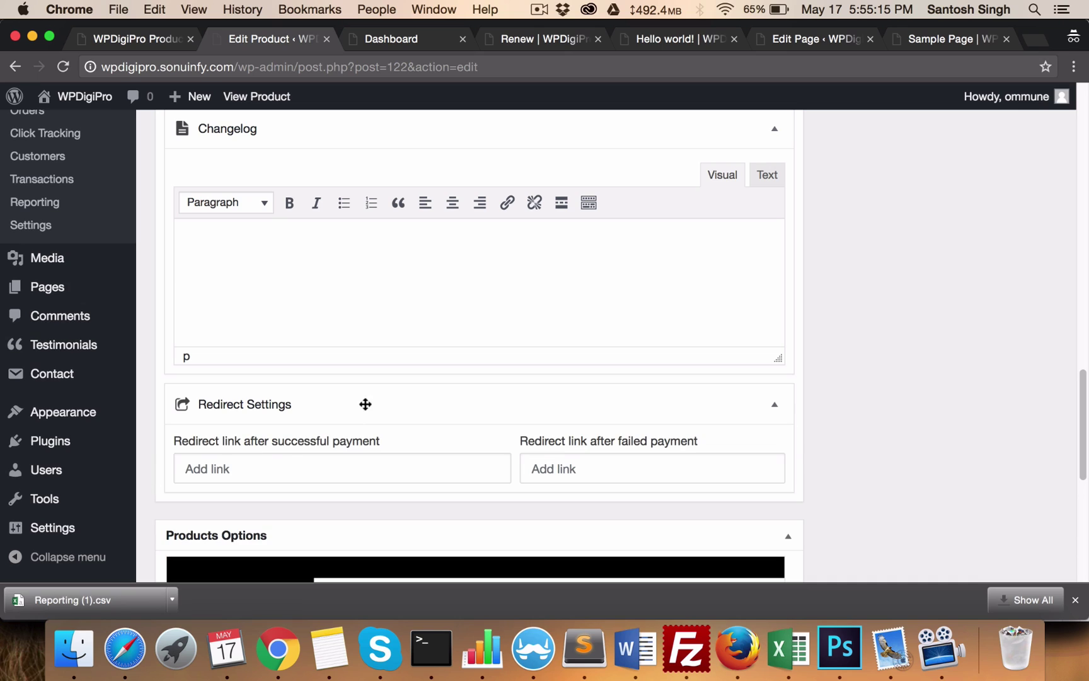
click(245, 465)
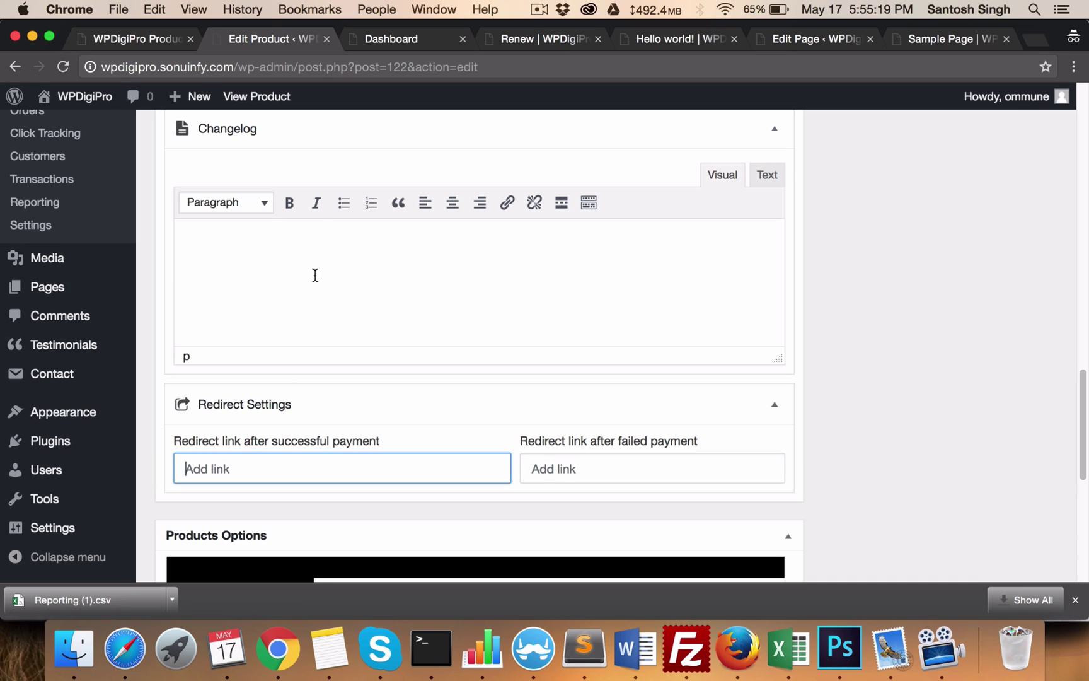
click(205, 470)
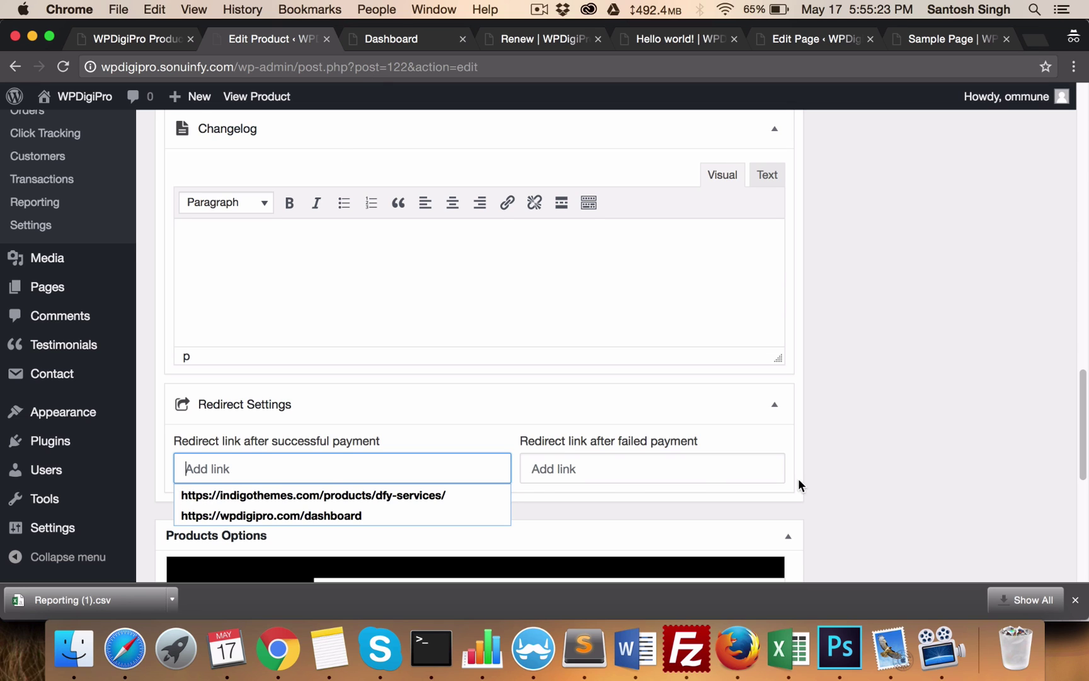
scroll(798, 479, up, 15)
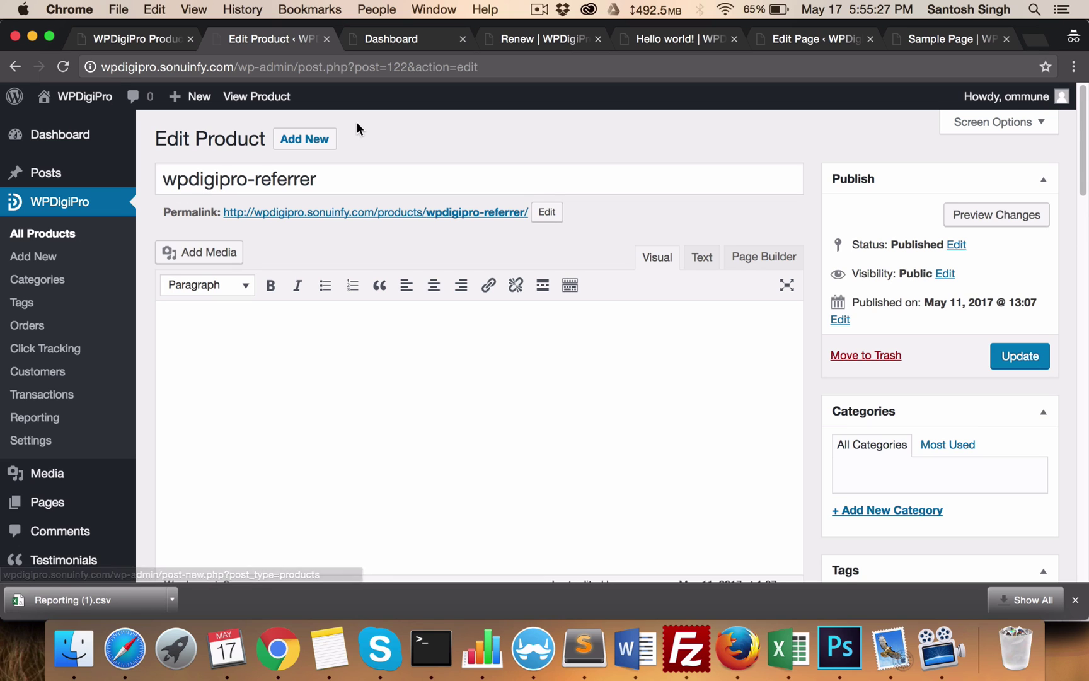
- In the customer dashboard, open the account profile and select the e-mail address field
click(383, 39)
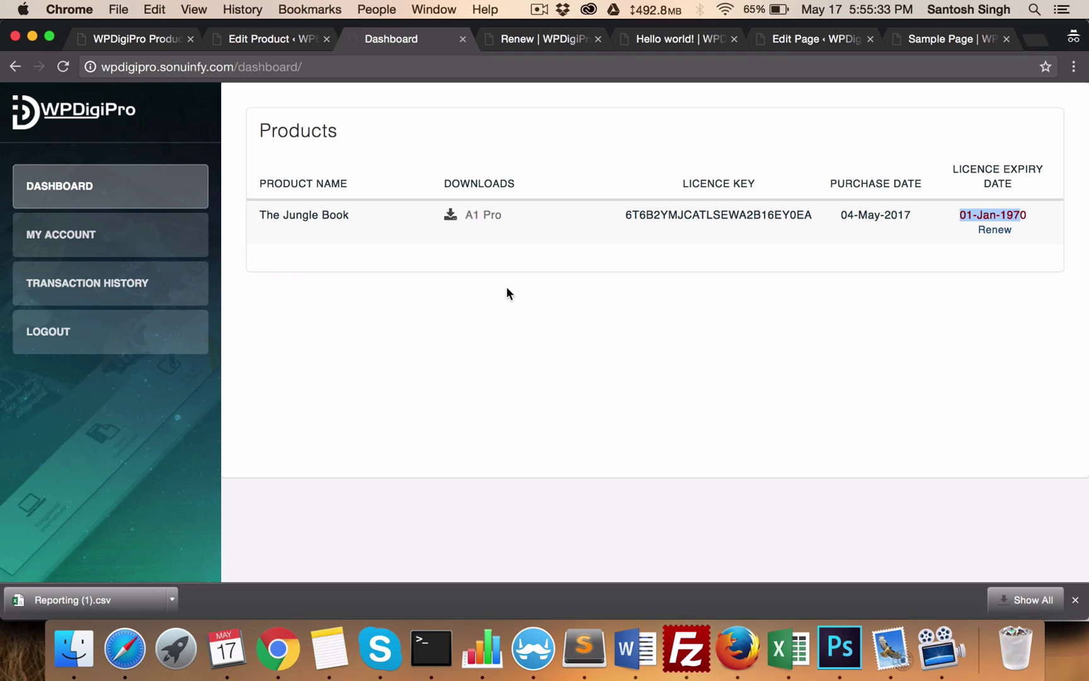
click(66, 236)
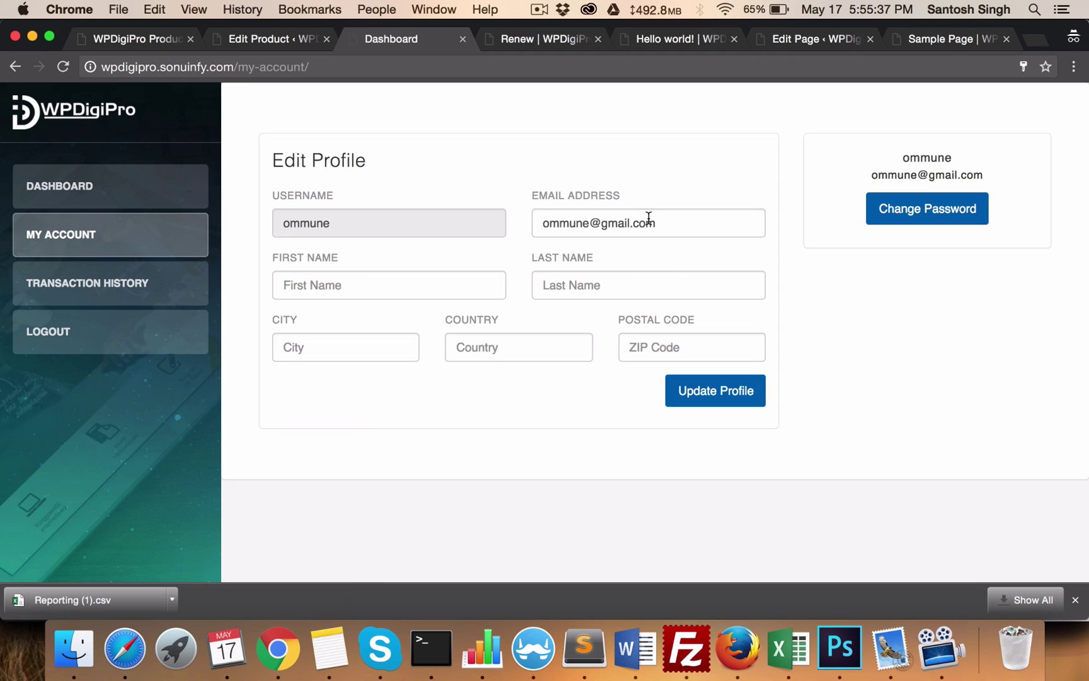
click(653, 230)
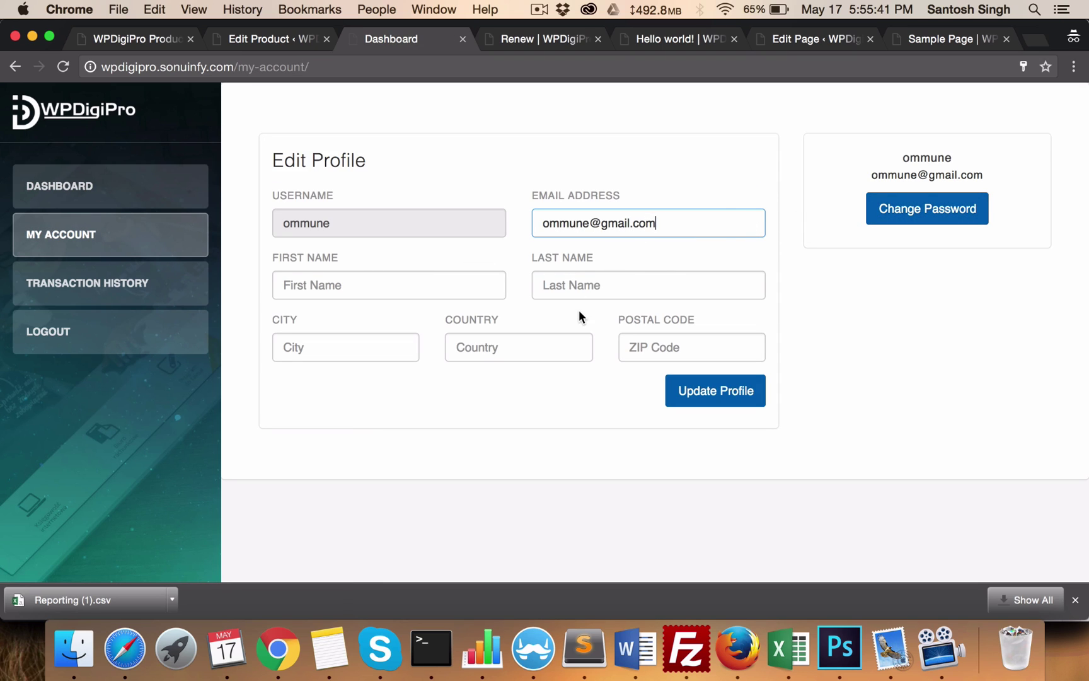
- Review the Transaction History table with The Jungle Book purchase and its PayPal Recurring renewals
click(201, 295)
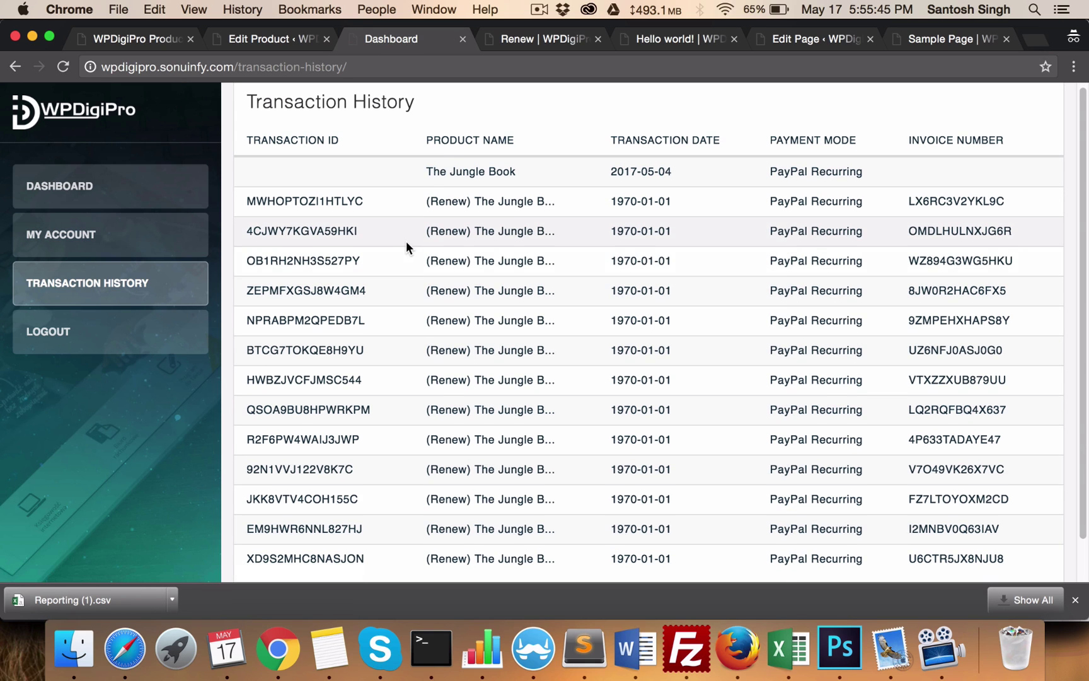
scroll(406, 243, down, 2)
scroll(405, 240, up, 2)
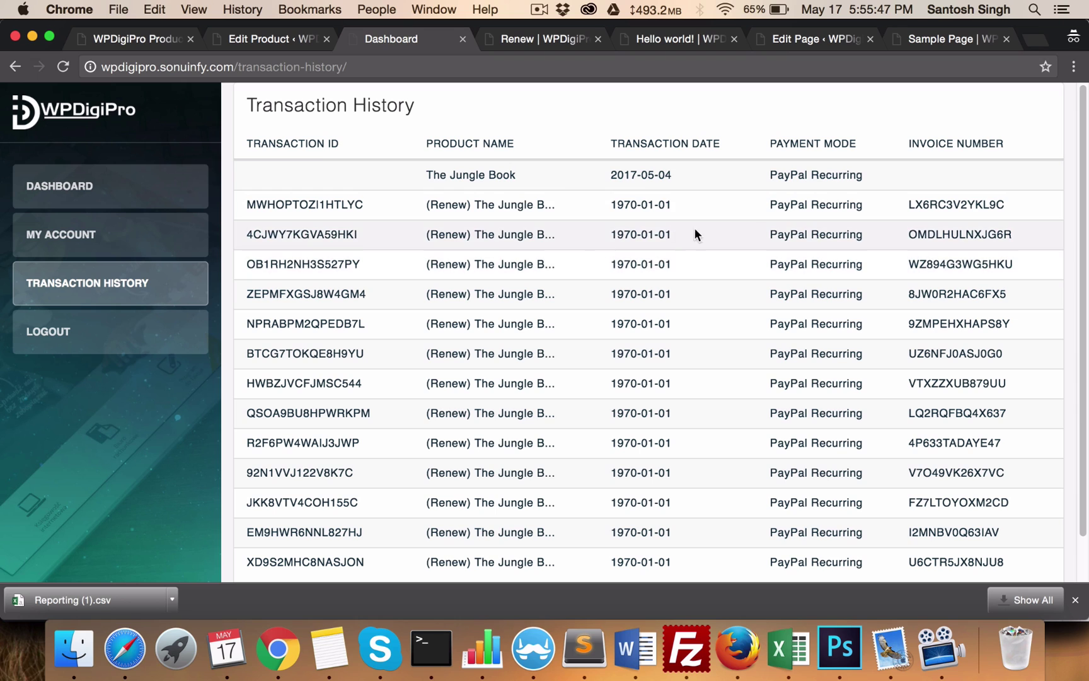
scroll(880, 268, down, 3)
scroll(613, 234, up, 3)
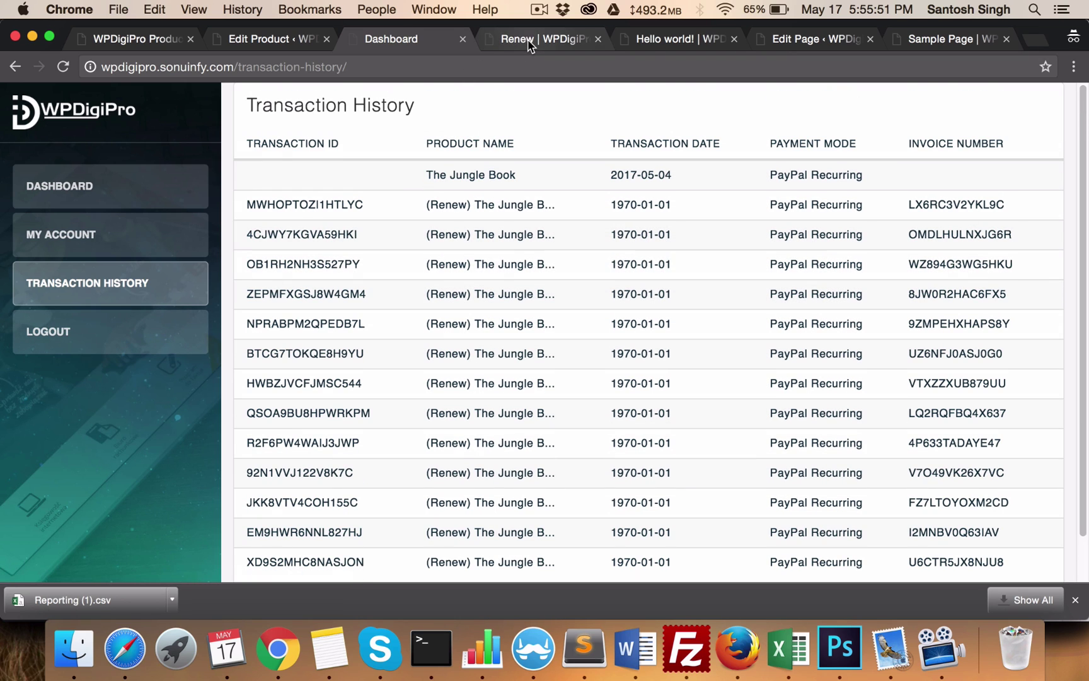
- Copy the Product Buy Now Link from the wpdigipro-referrer product editor
click(652, 41)
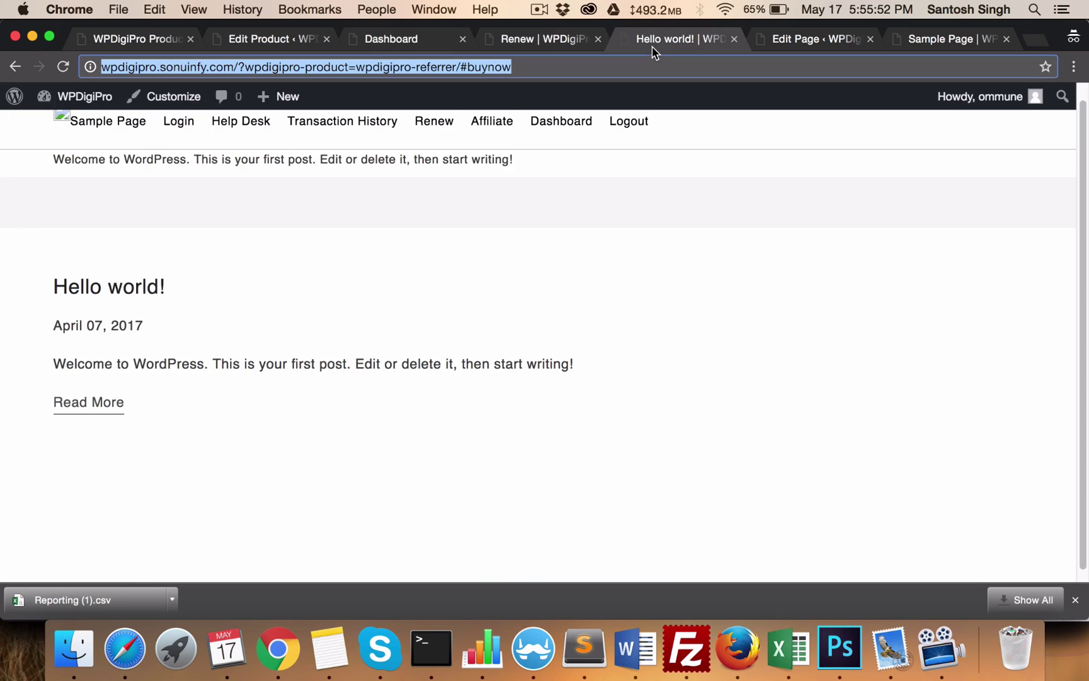
click(377, 44)
click(514, 41)
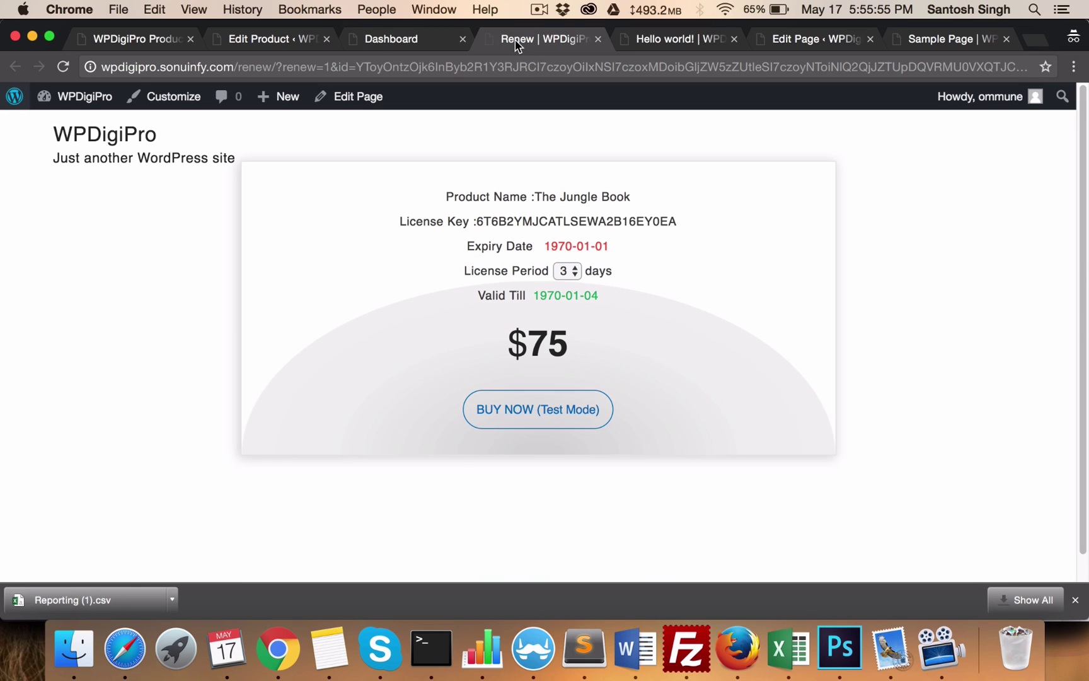
click(287, 41)
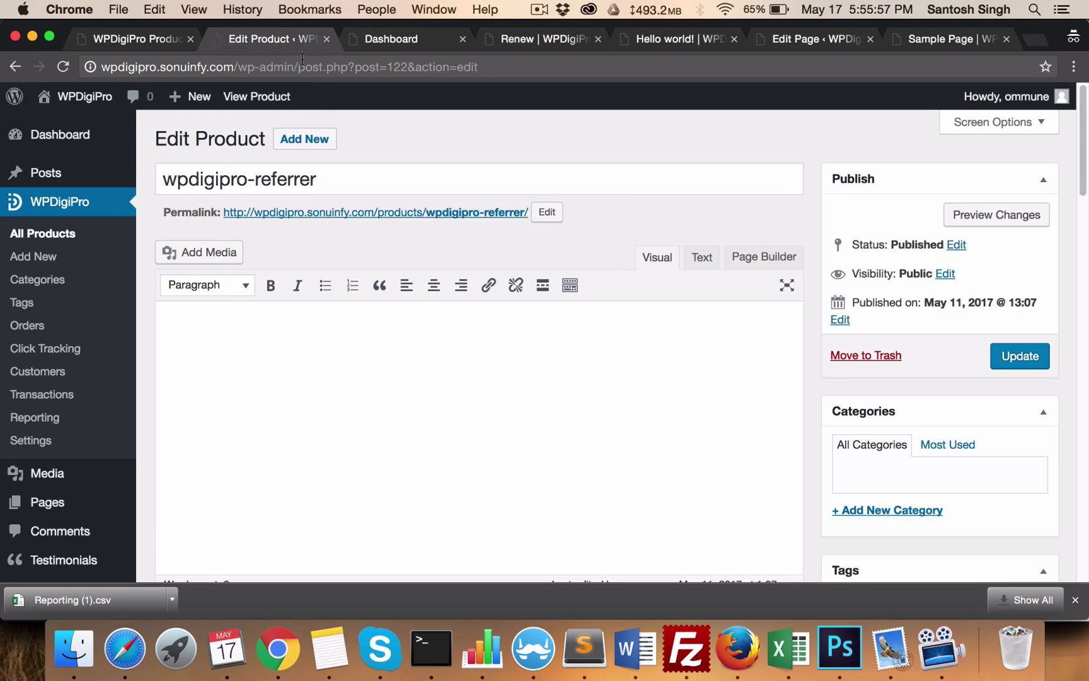
scroll(479, 277, down, 6)
click(557, 326)
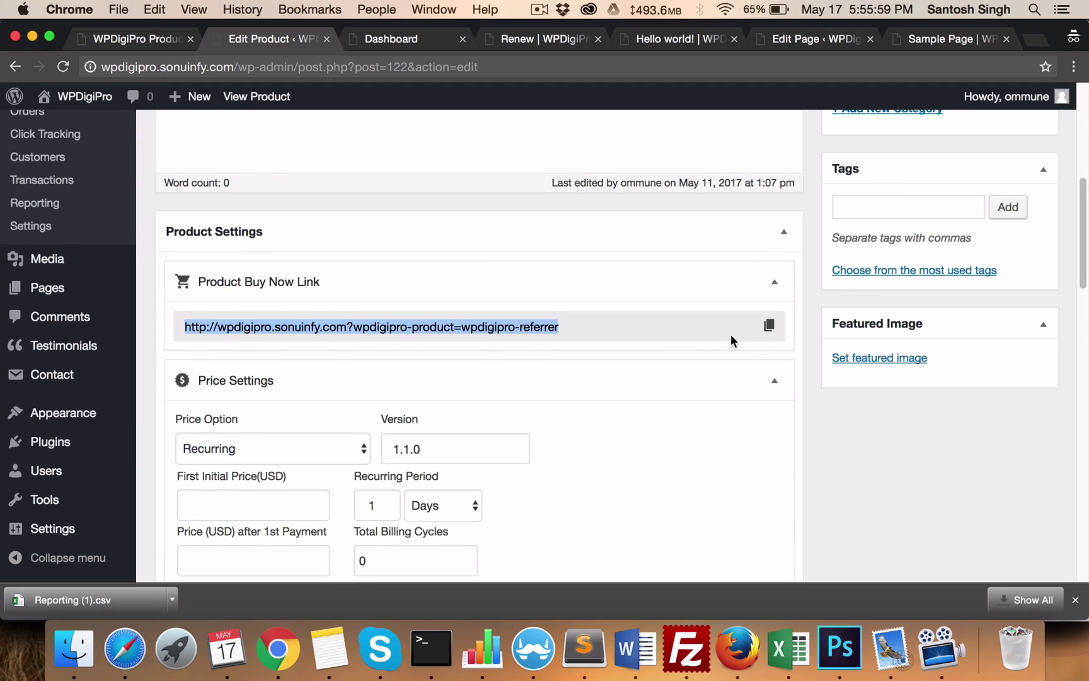
click(769, 330)
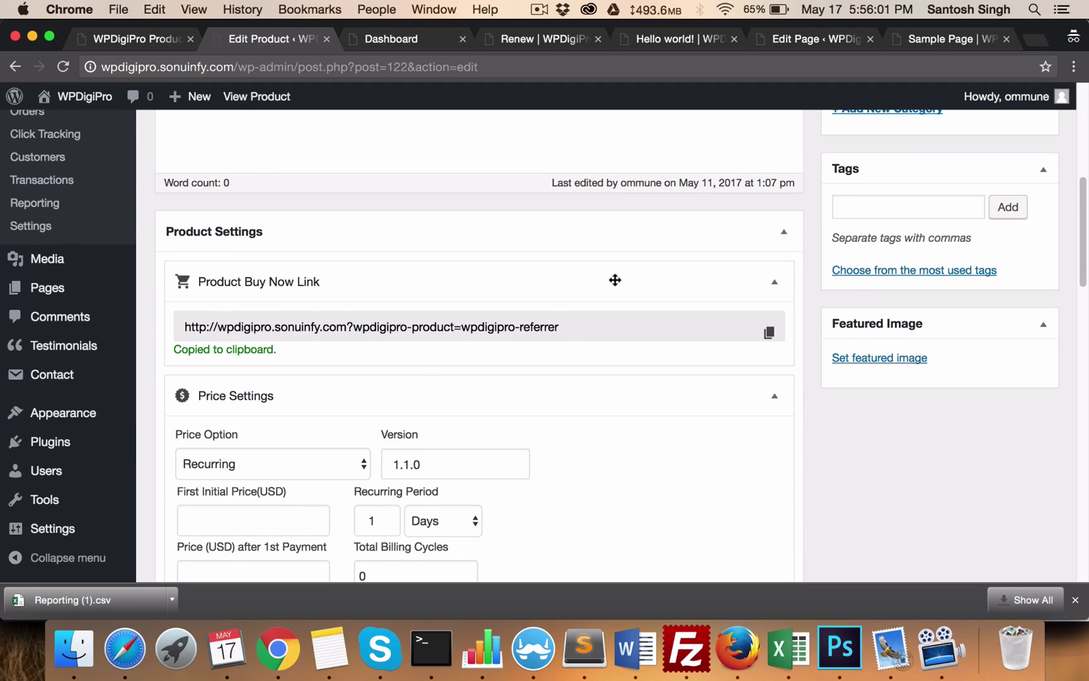
- Load the pasted buy-now link with #buynow appended to open the $56 checkout popup
click(898, 45)
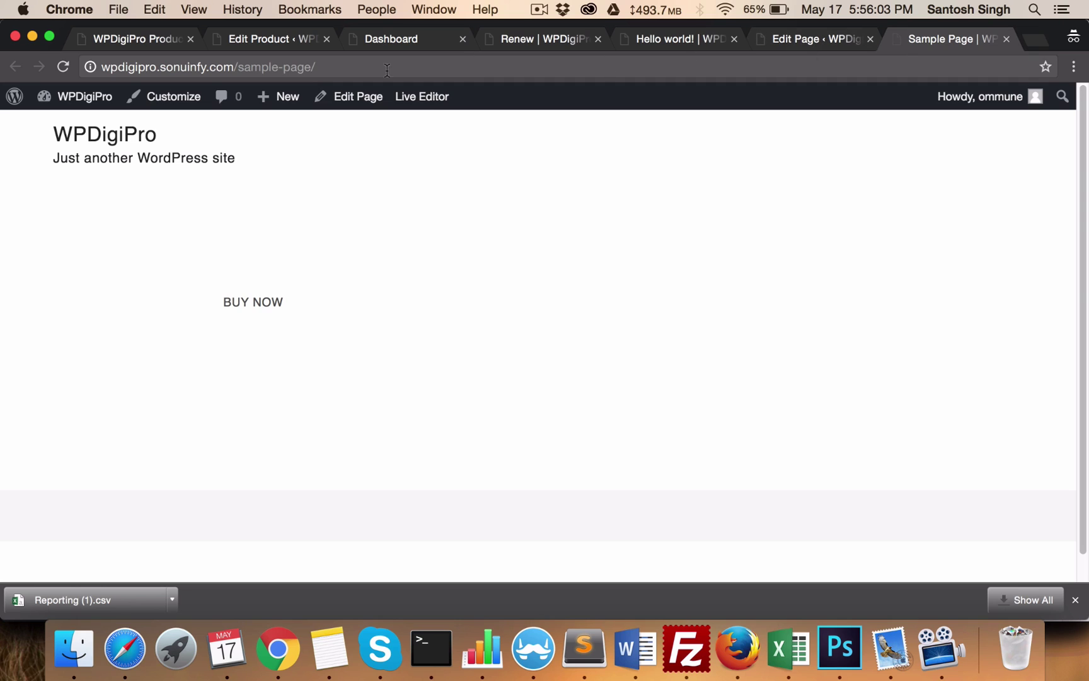
click(327, 67)
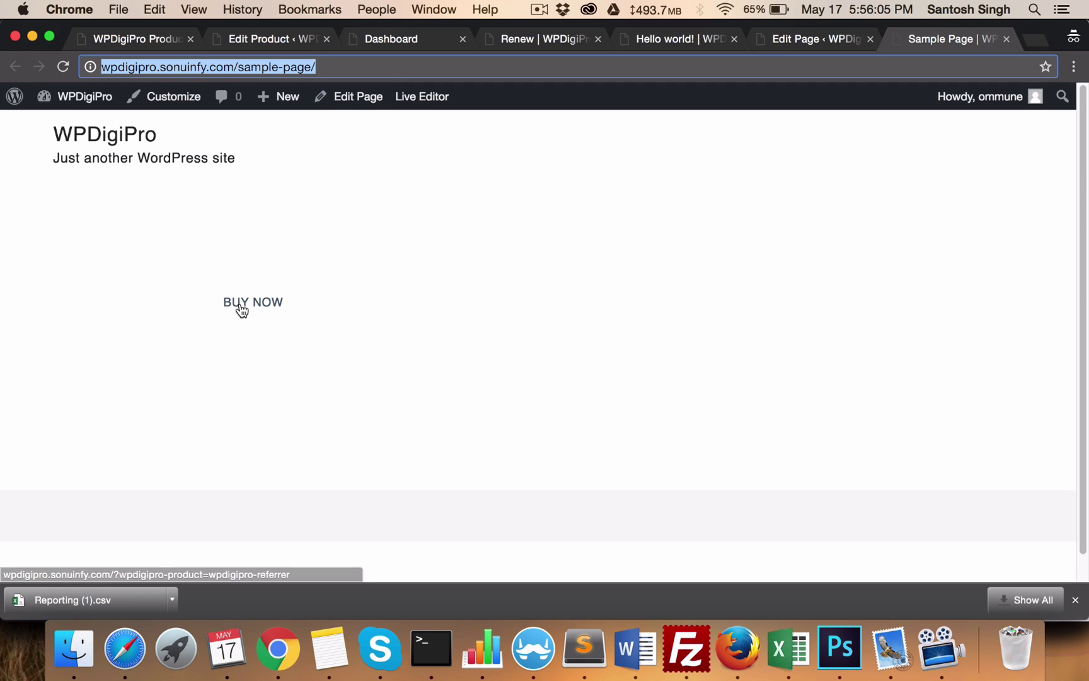
key(cmd+v)
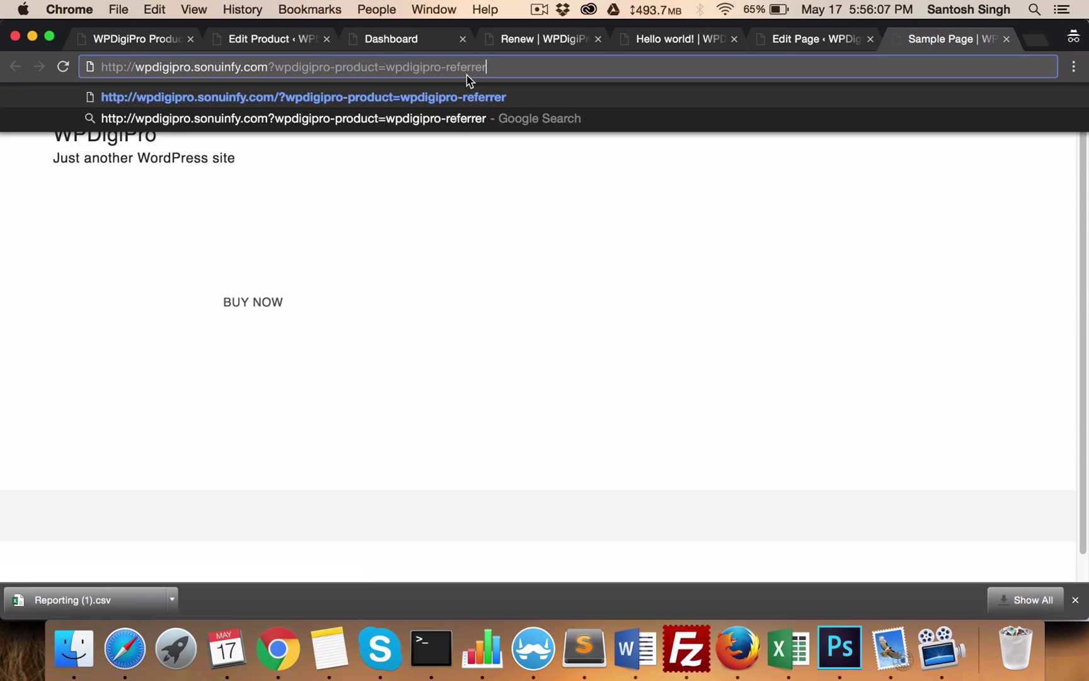
text(/buy)
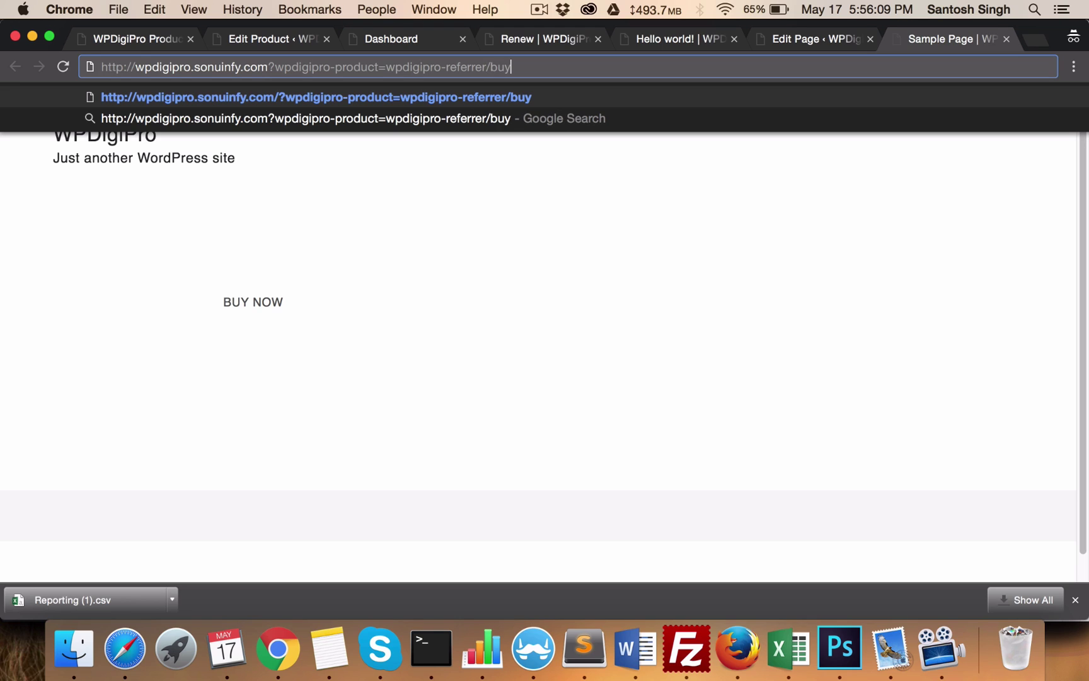
text(#now)
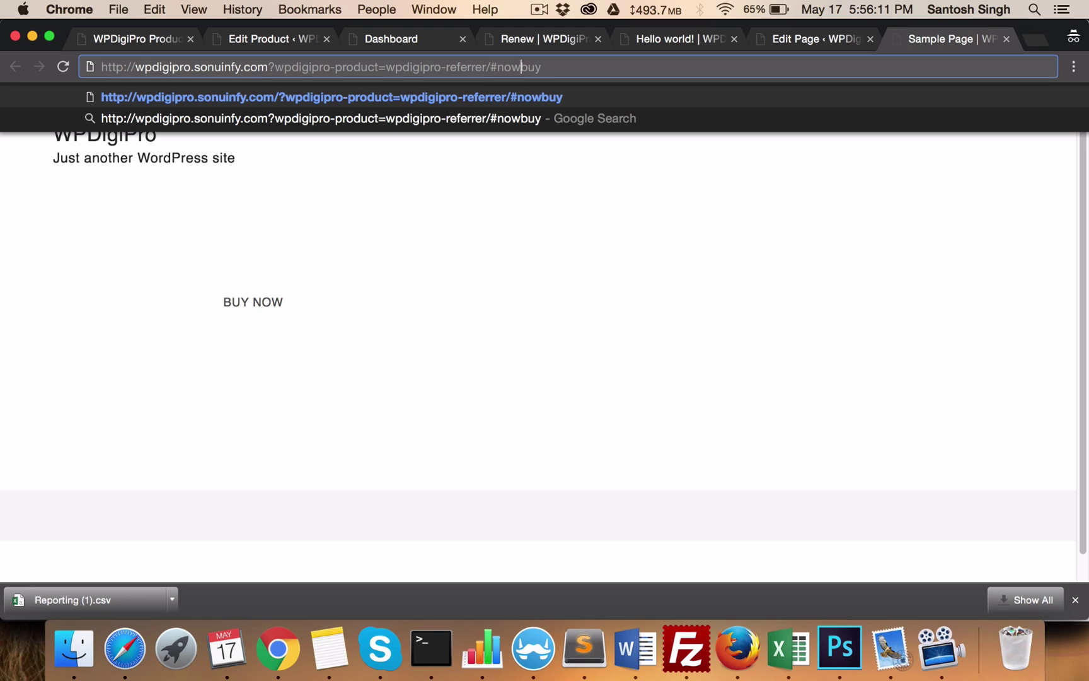
key(BackSpace)
key(BackSpace)
key(BackSpace)
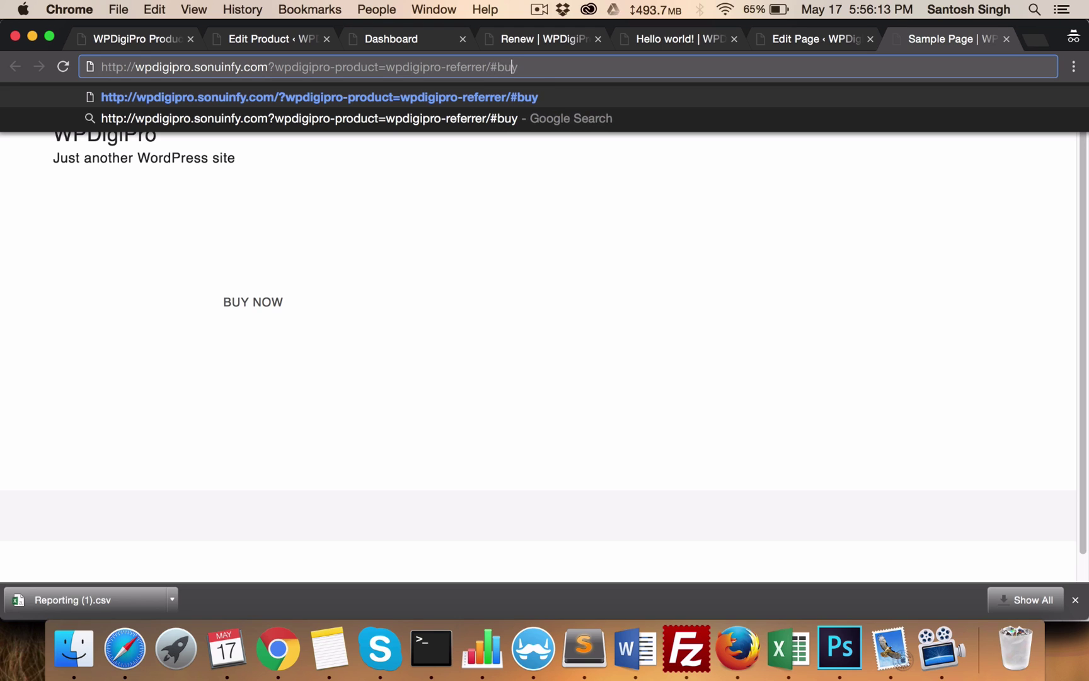
text(now)
key(Return)
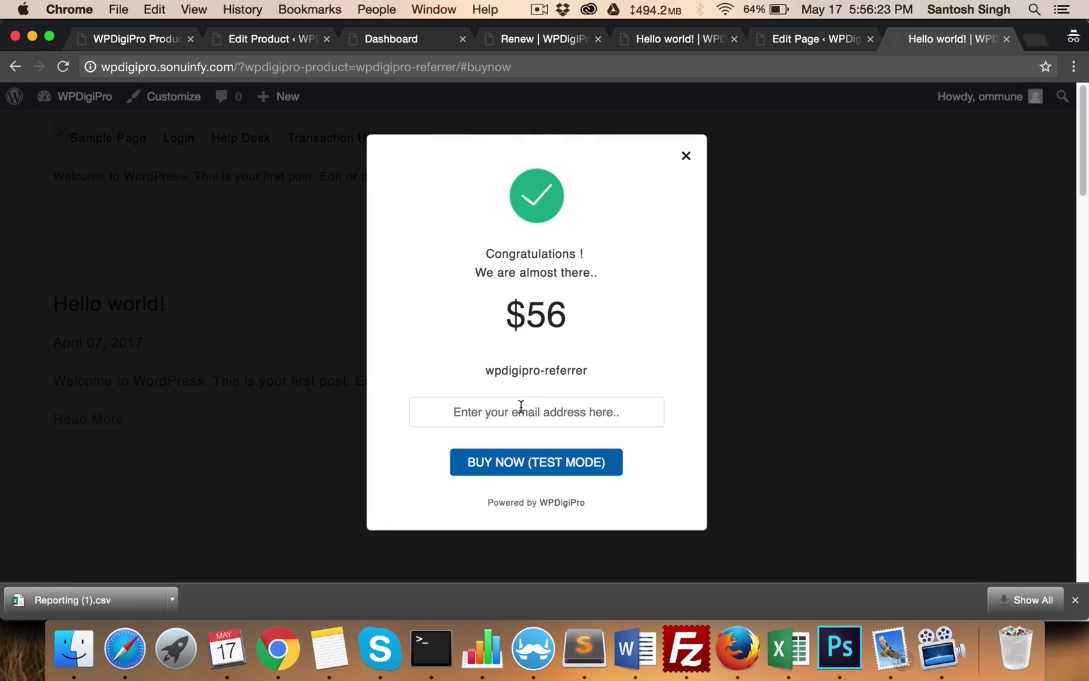
- Select the checkout e-mail field, then return to the Jungle Book licence renewal page
click(521, 403)
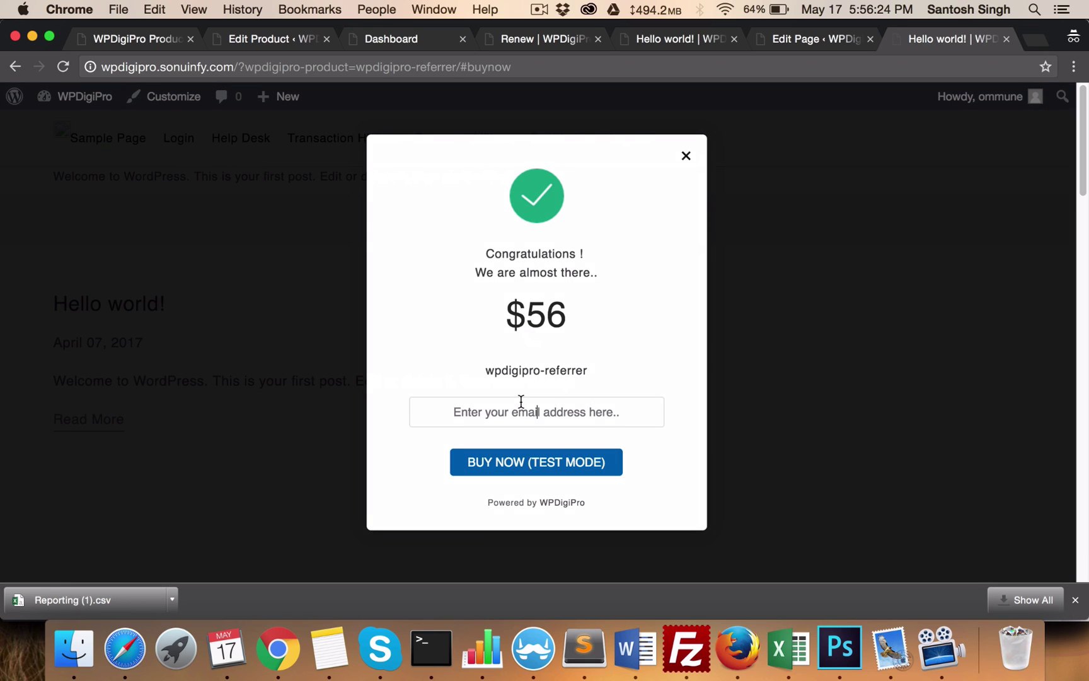
click(671, 39)
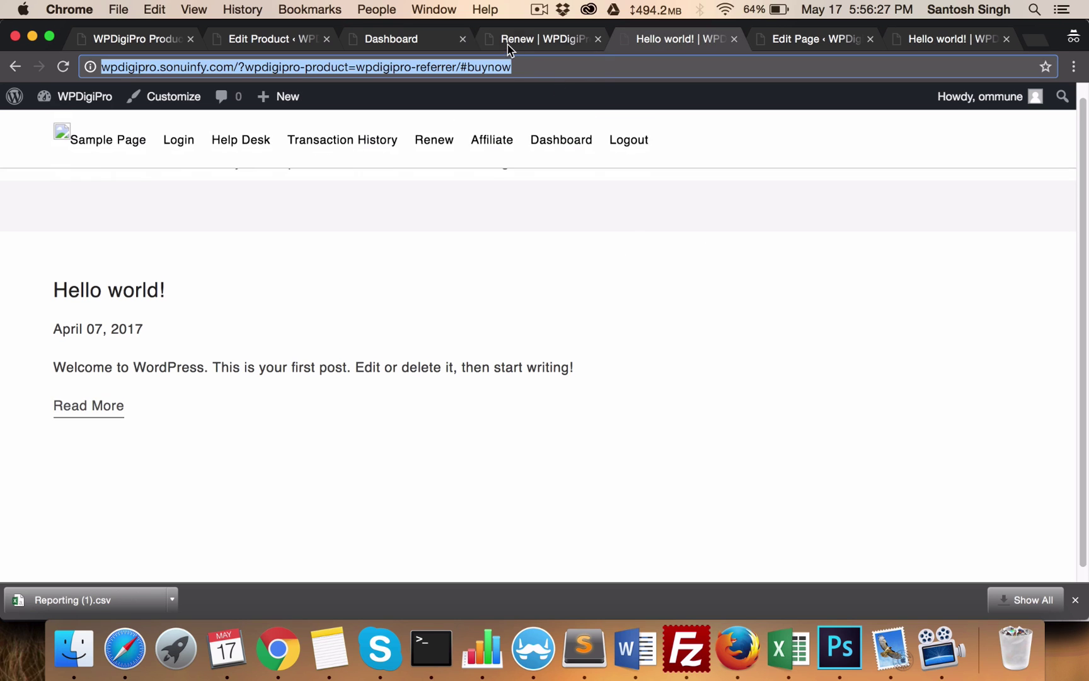
click(527, 39)
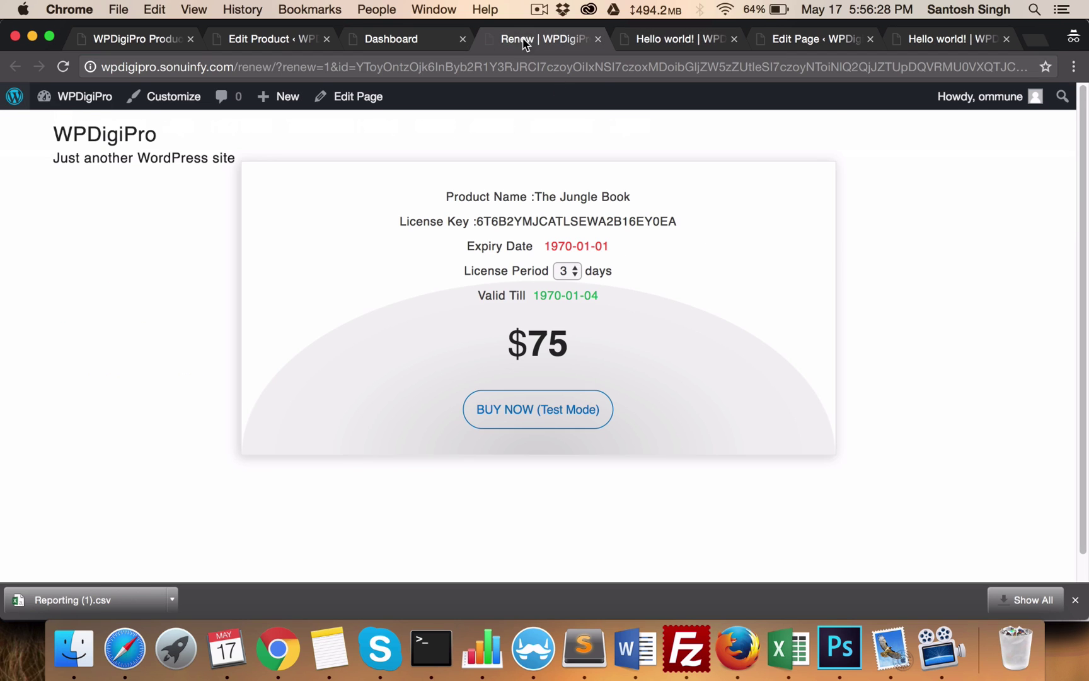
- In the Sample Page editor, tick 'Accessible to buyers of' to restrict the page to product buyers
click(819, 41)
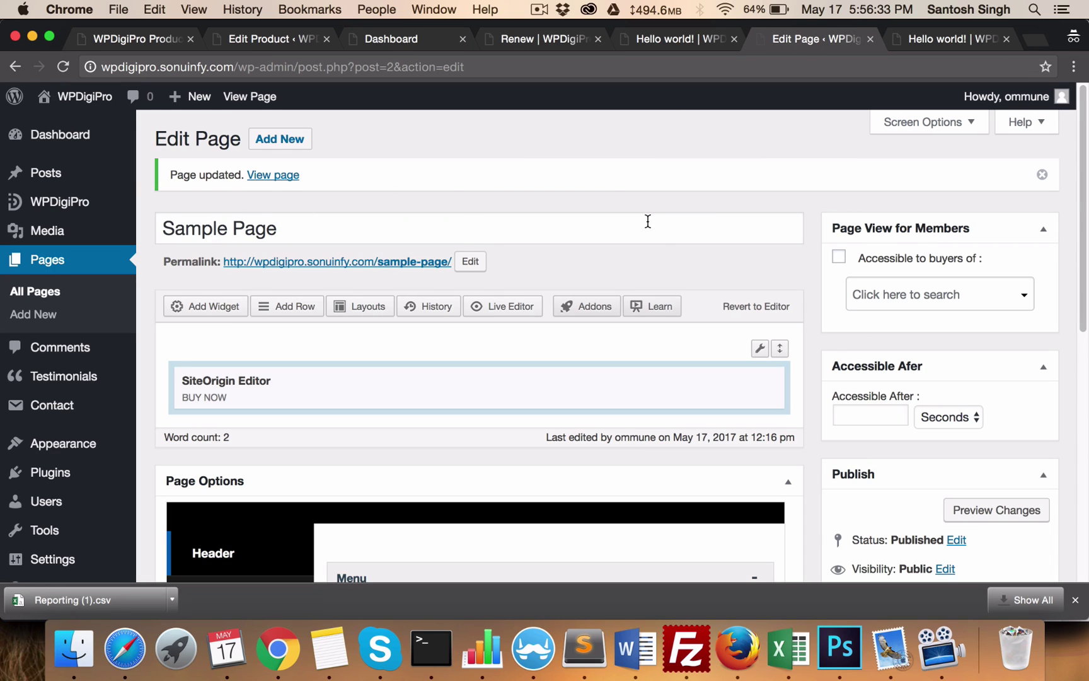
click(839, 258)
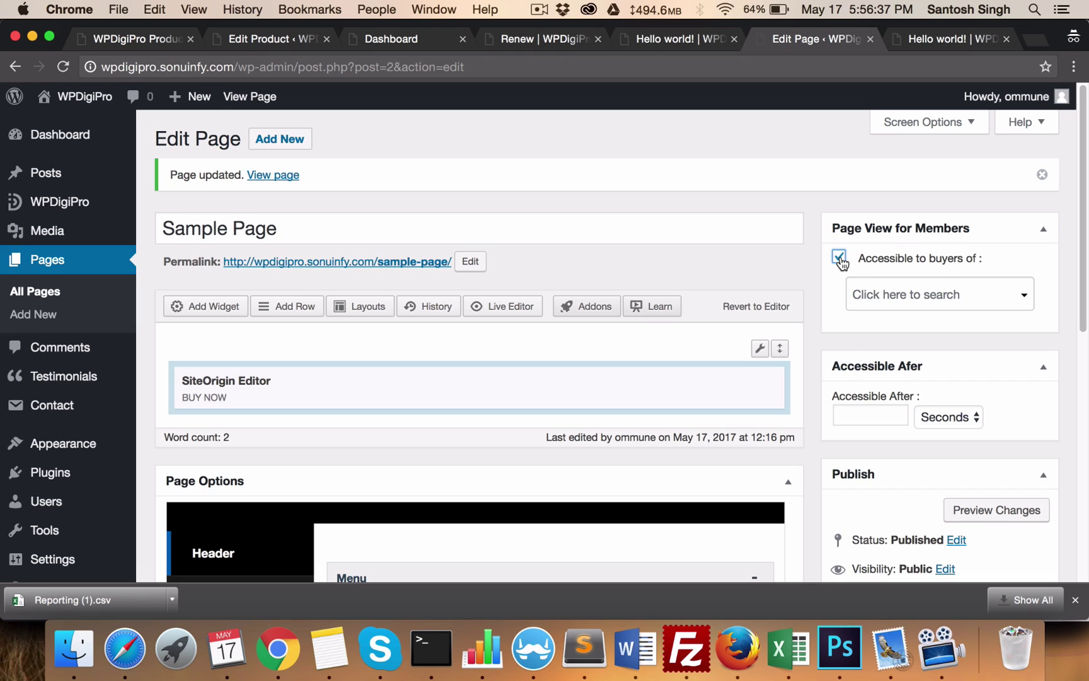
click(914, 287)
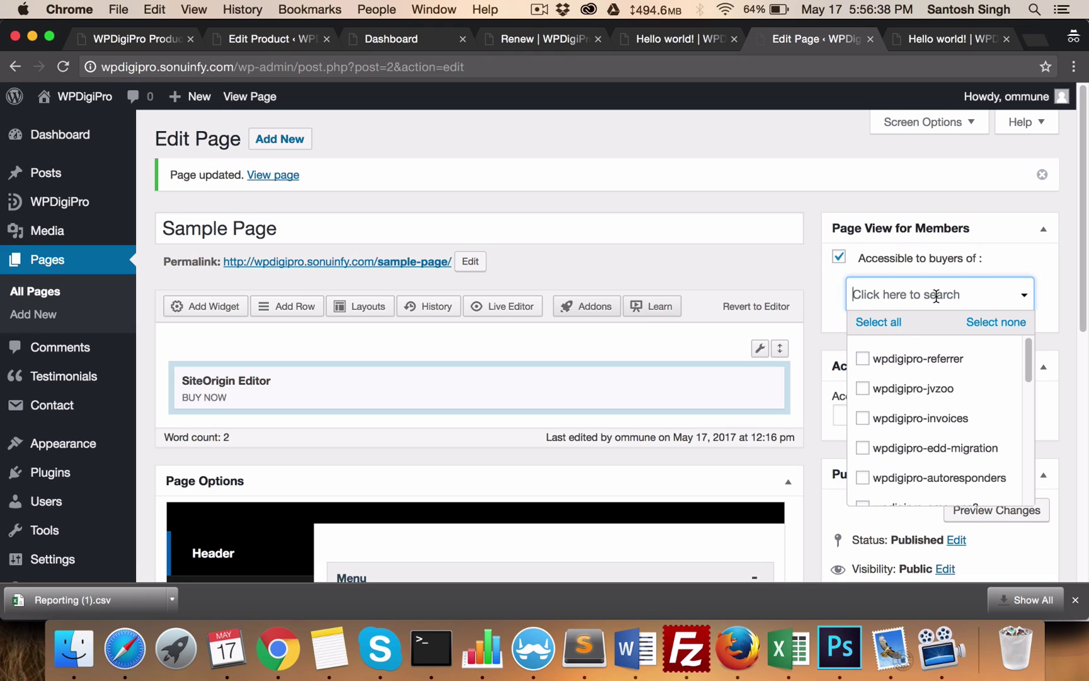
click(880, 323)
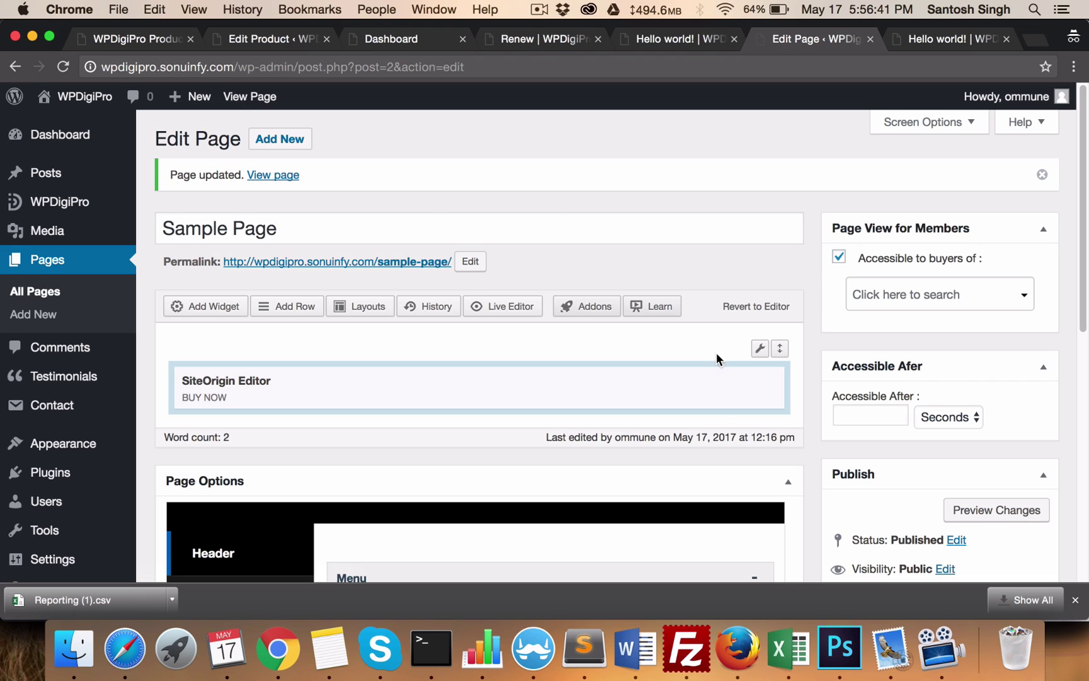
click(911, 301)
scroll(905, 353, down, 4)
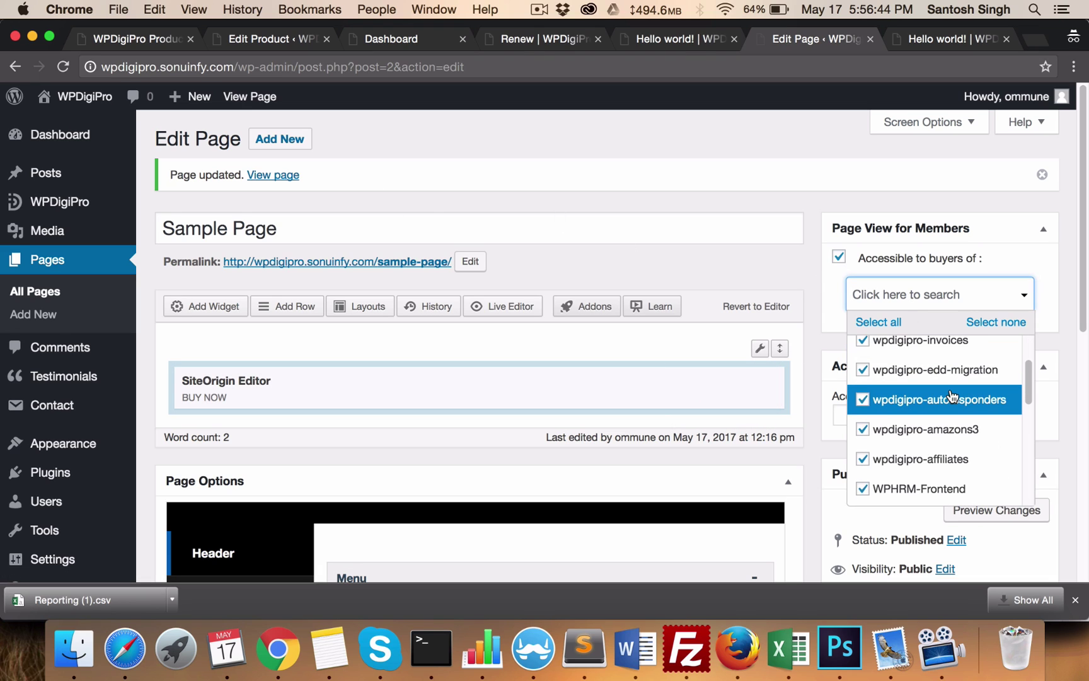
click(270, 227)
drag(278, 228, 160, 228)
- Clear the product list with Select none and allow only wpdigipro-referrer buyers
click(926, 295)
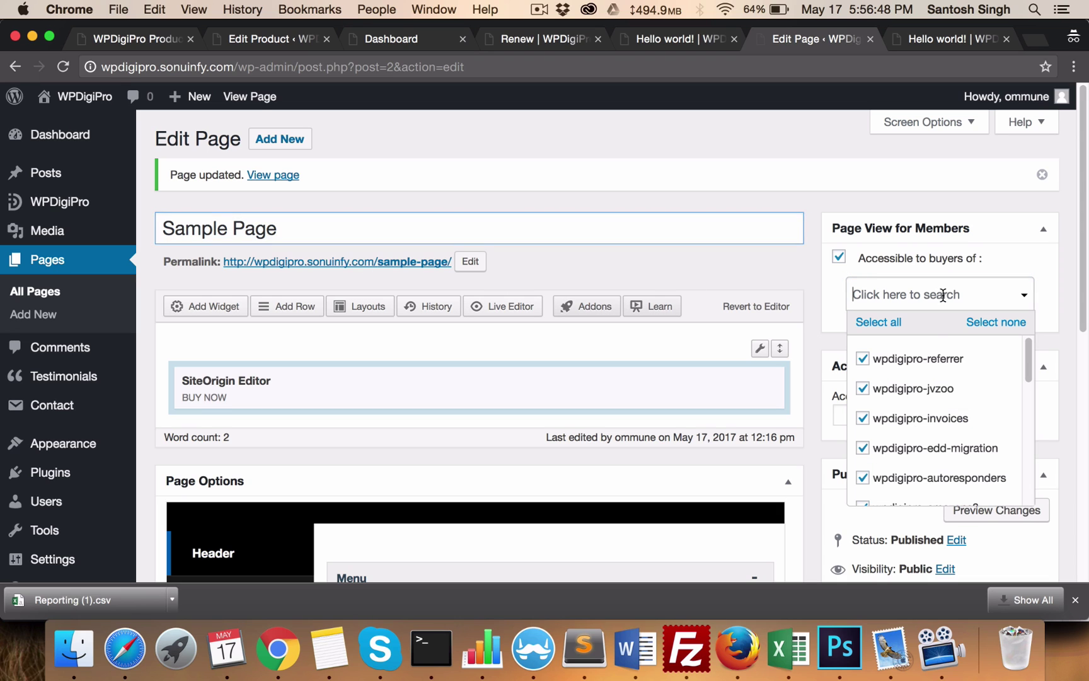
scroll(939, 378, down, 6)
scroll(963, 396, up, 10)
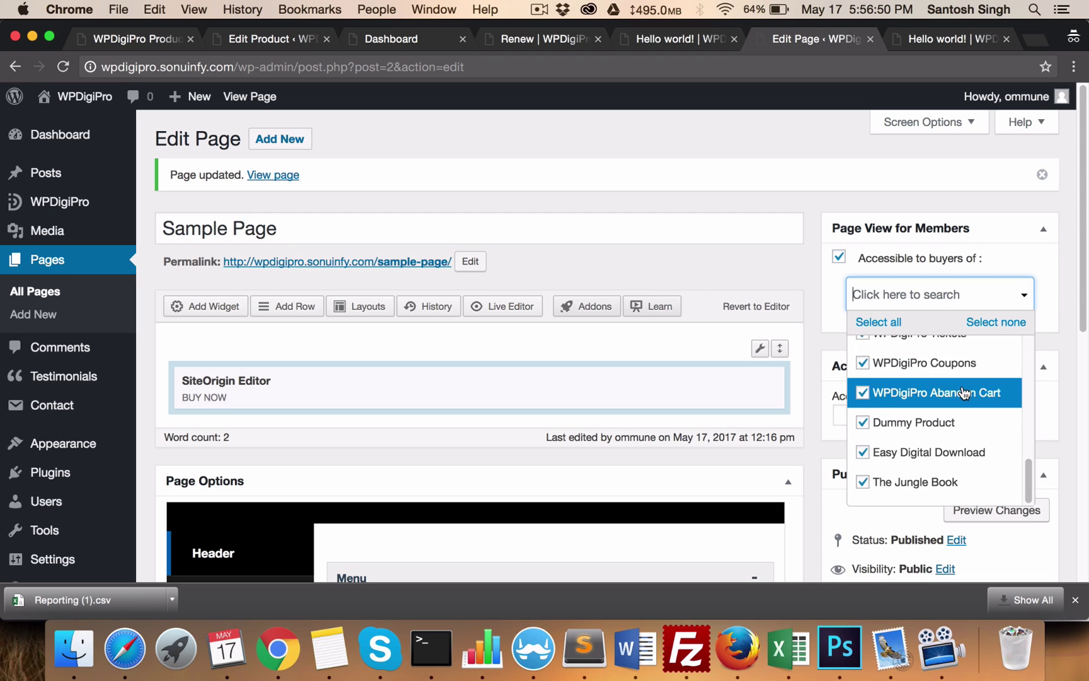
click(985, 323)
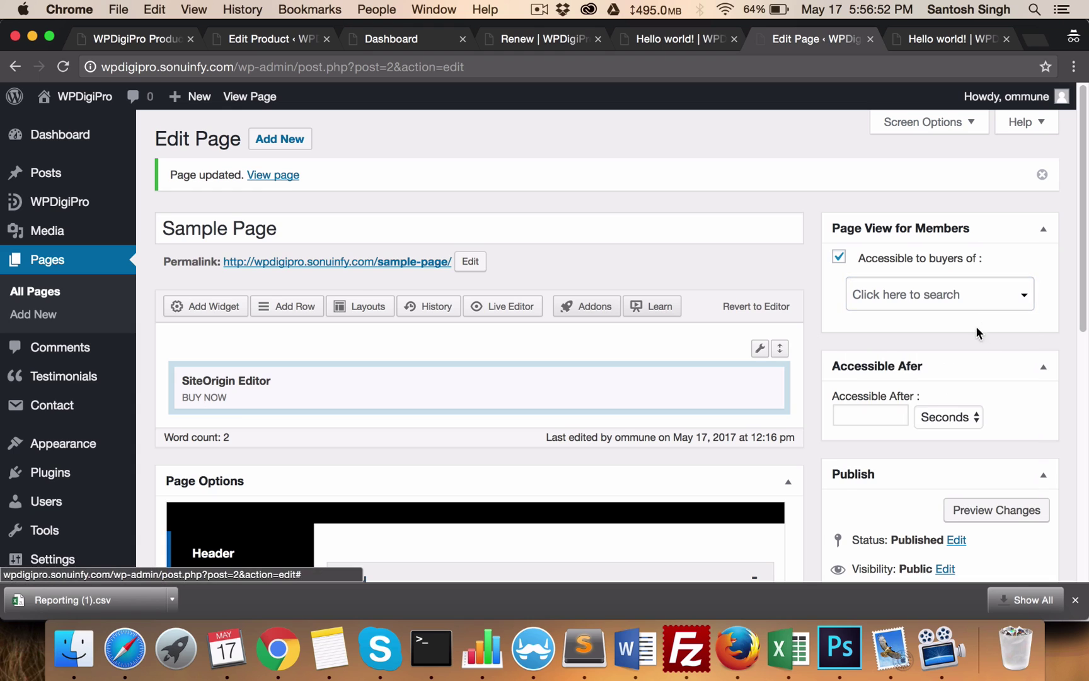
click(927, 295)
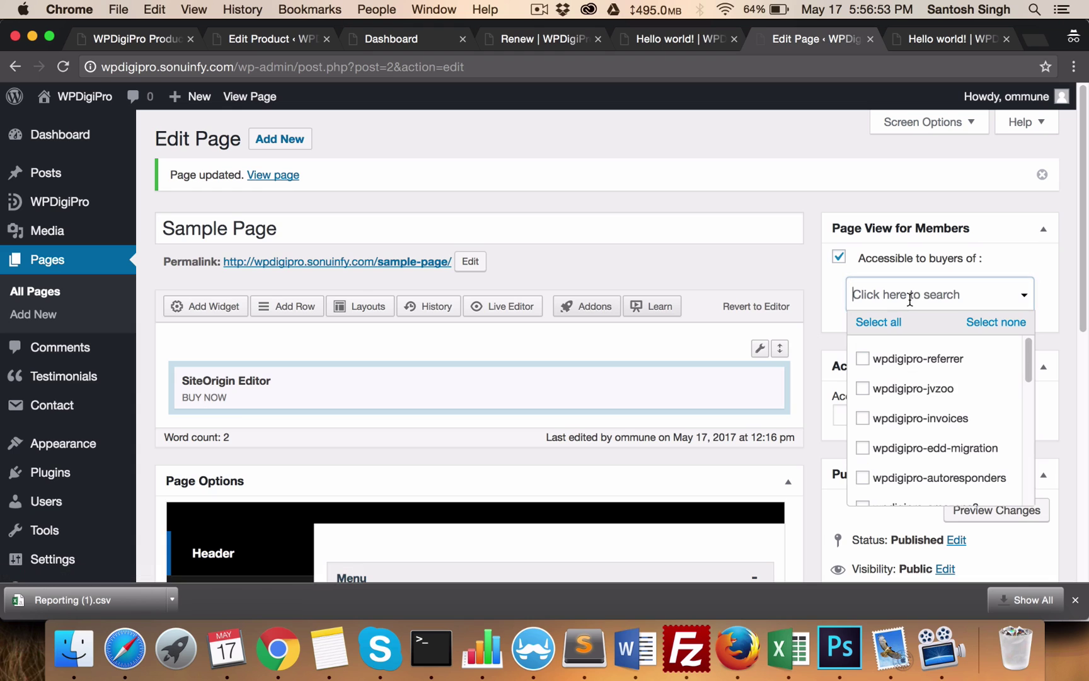
click(864, 357)
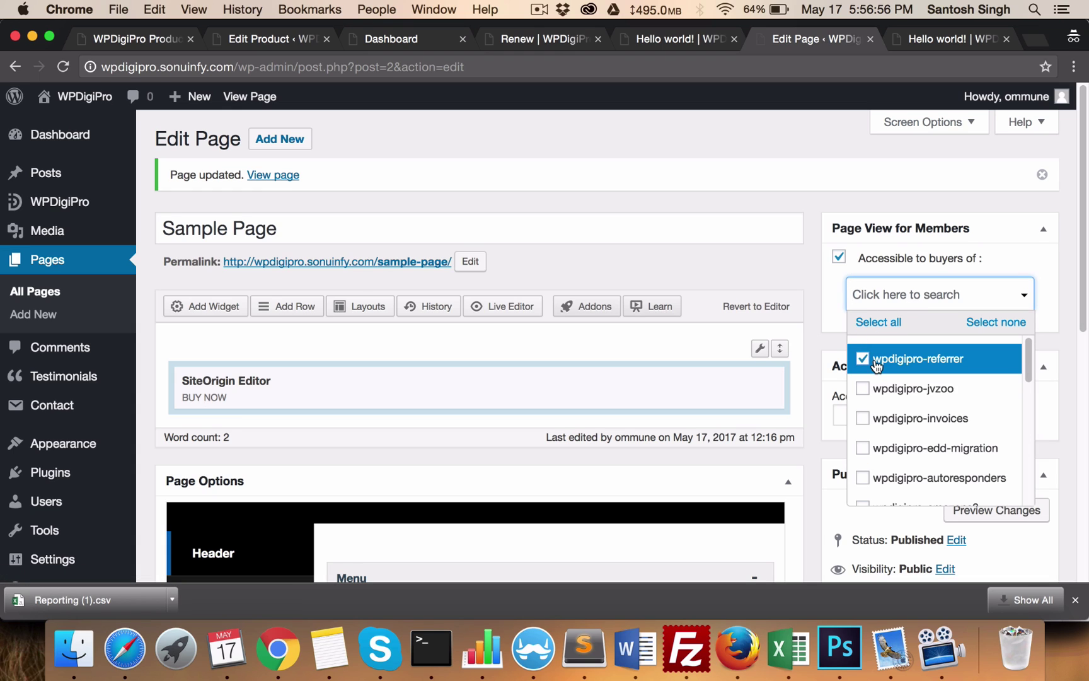
click(329, 228)
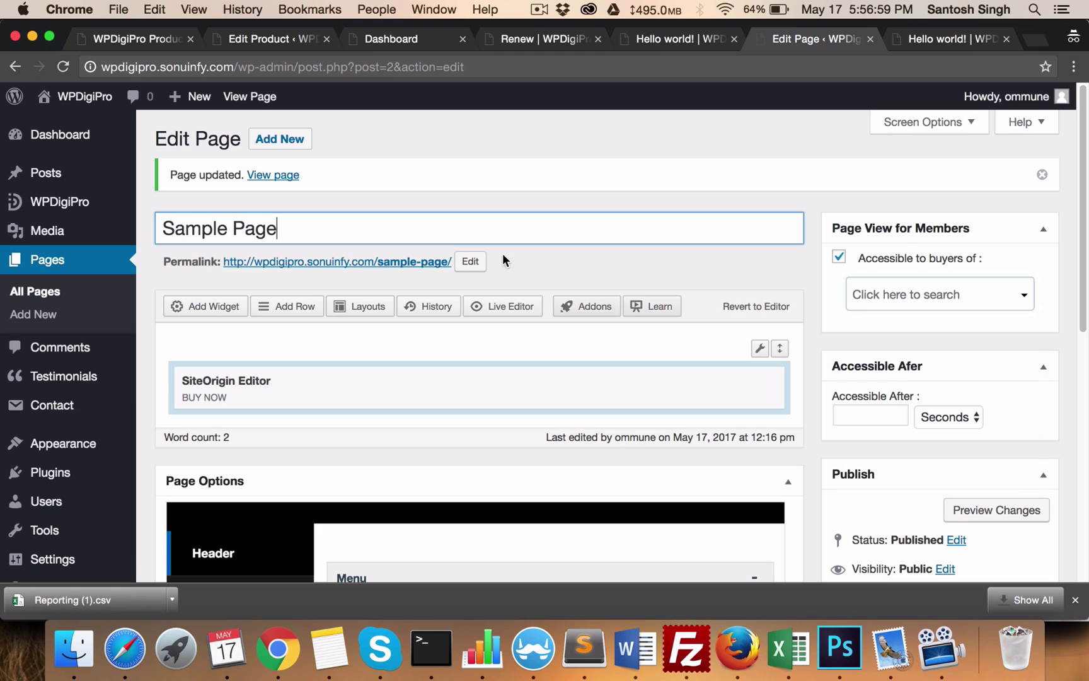
click(939, 327)
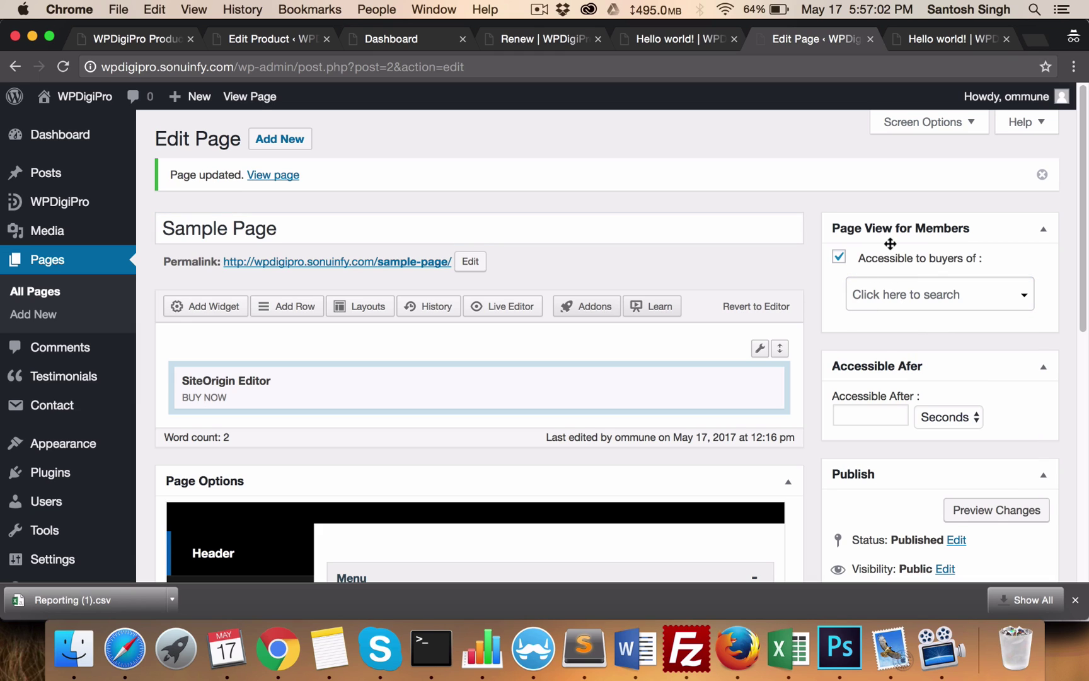
scroll(889, 252, down, 3)
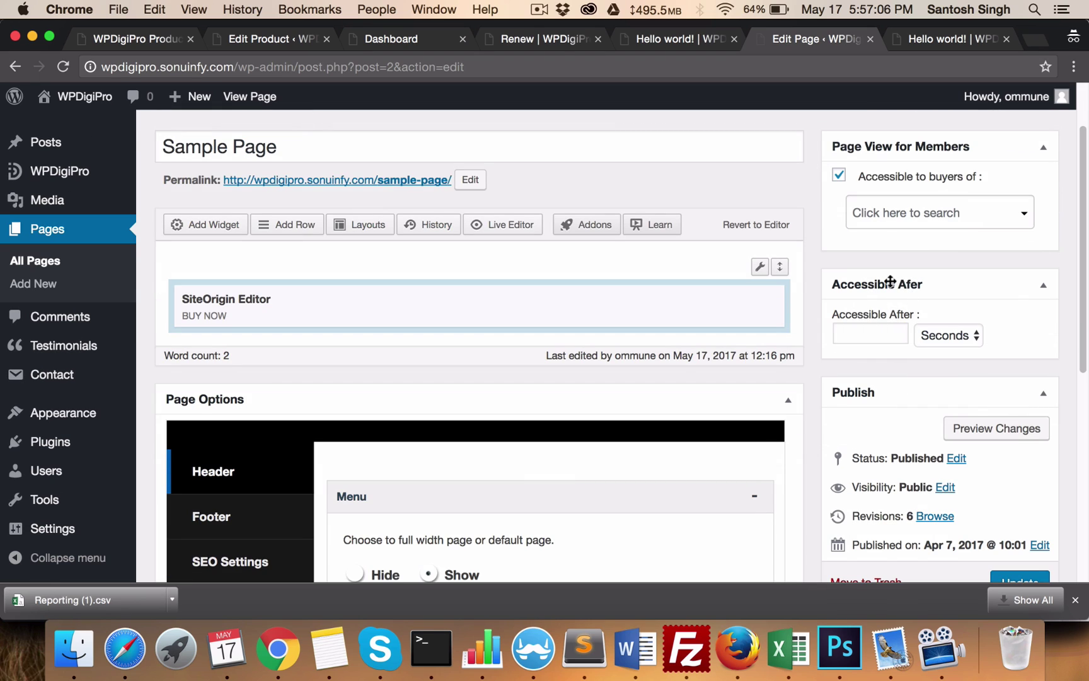
- Set the Accessible After delay to 7 Days
click(865, 325)
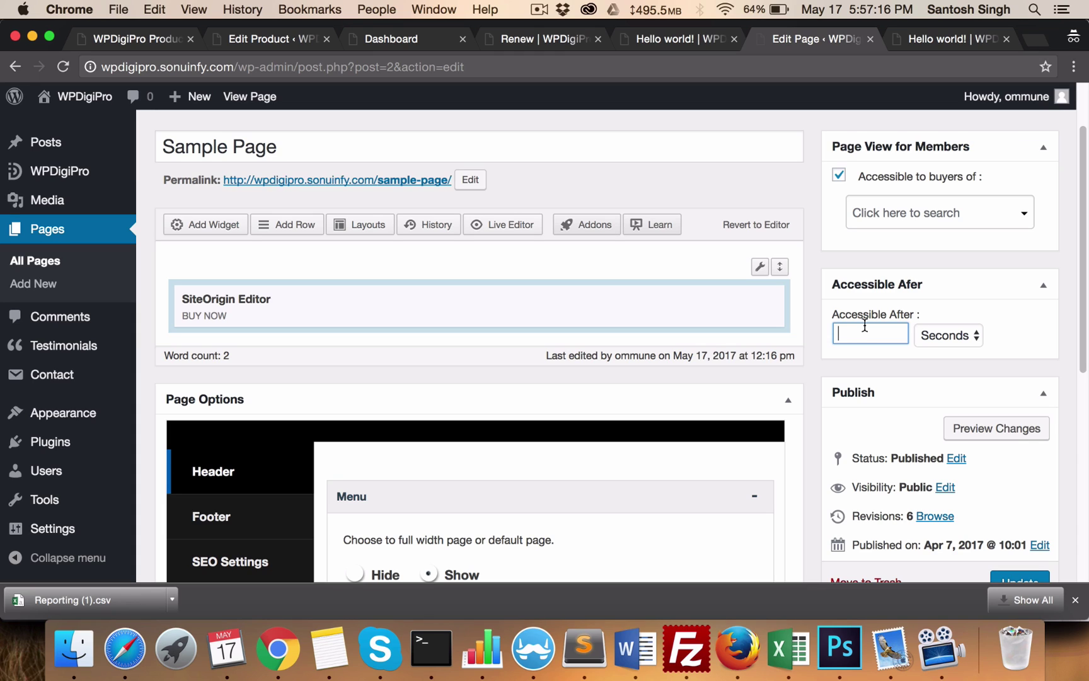
text(7)
click(965, 335)
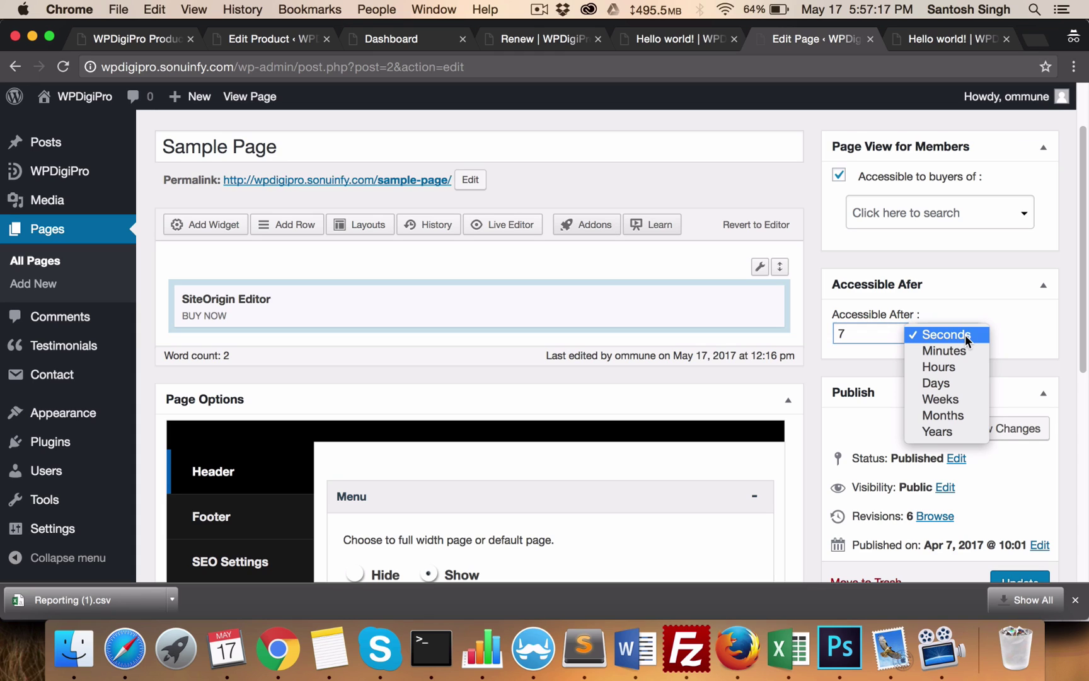
click(946, 383)
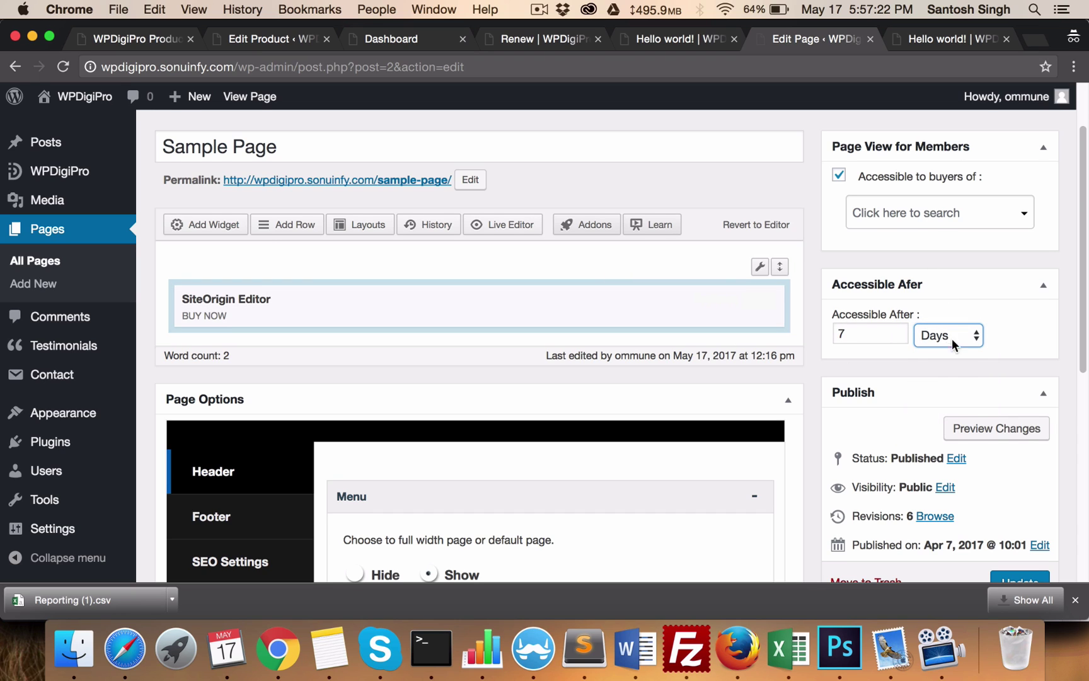
scroll(953, 339, down, 5)
scroll(953, 319, down, 5)
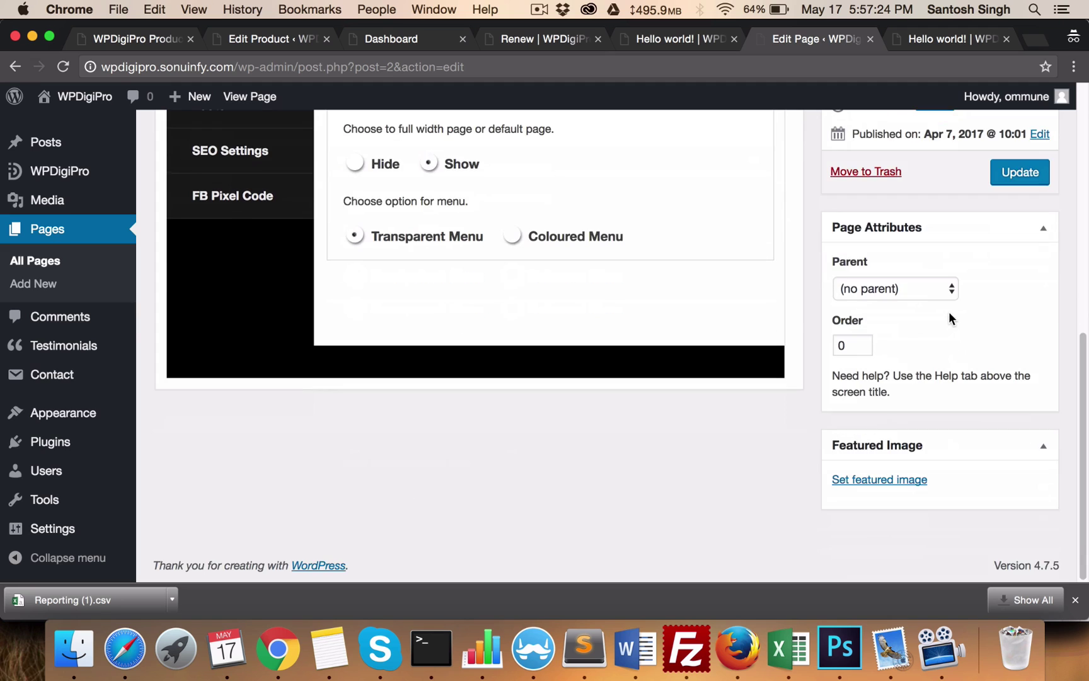
scroll(949, 312, up, 10)
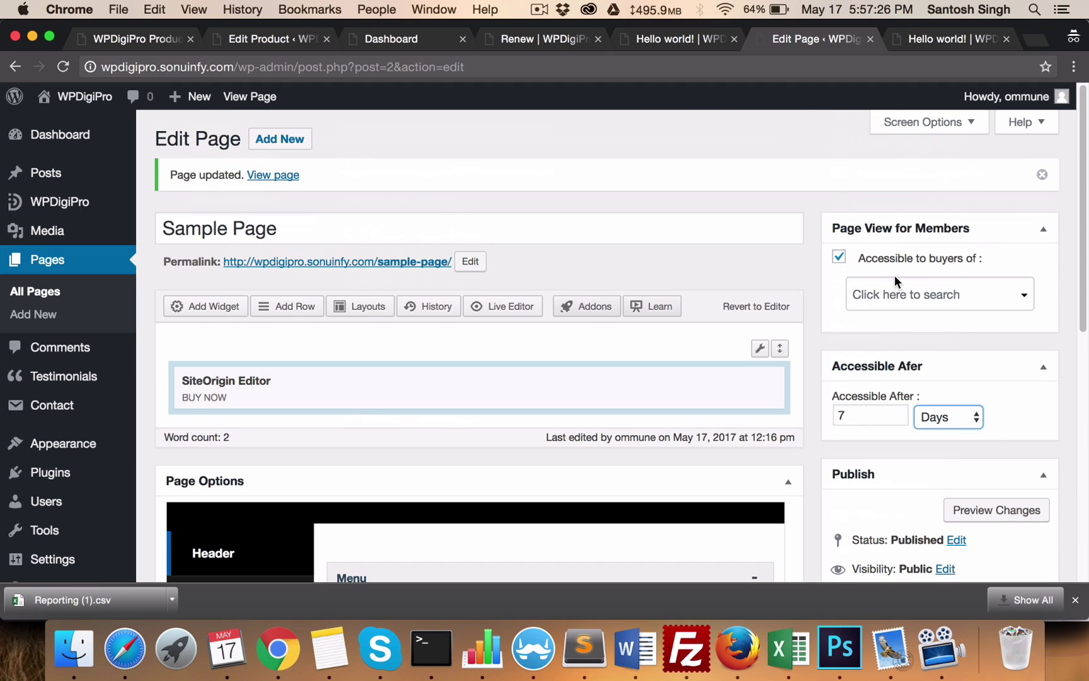